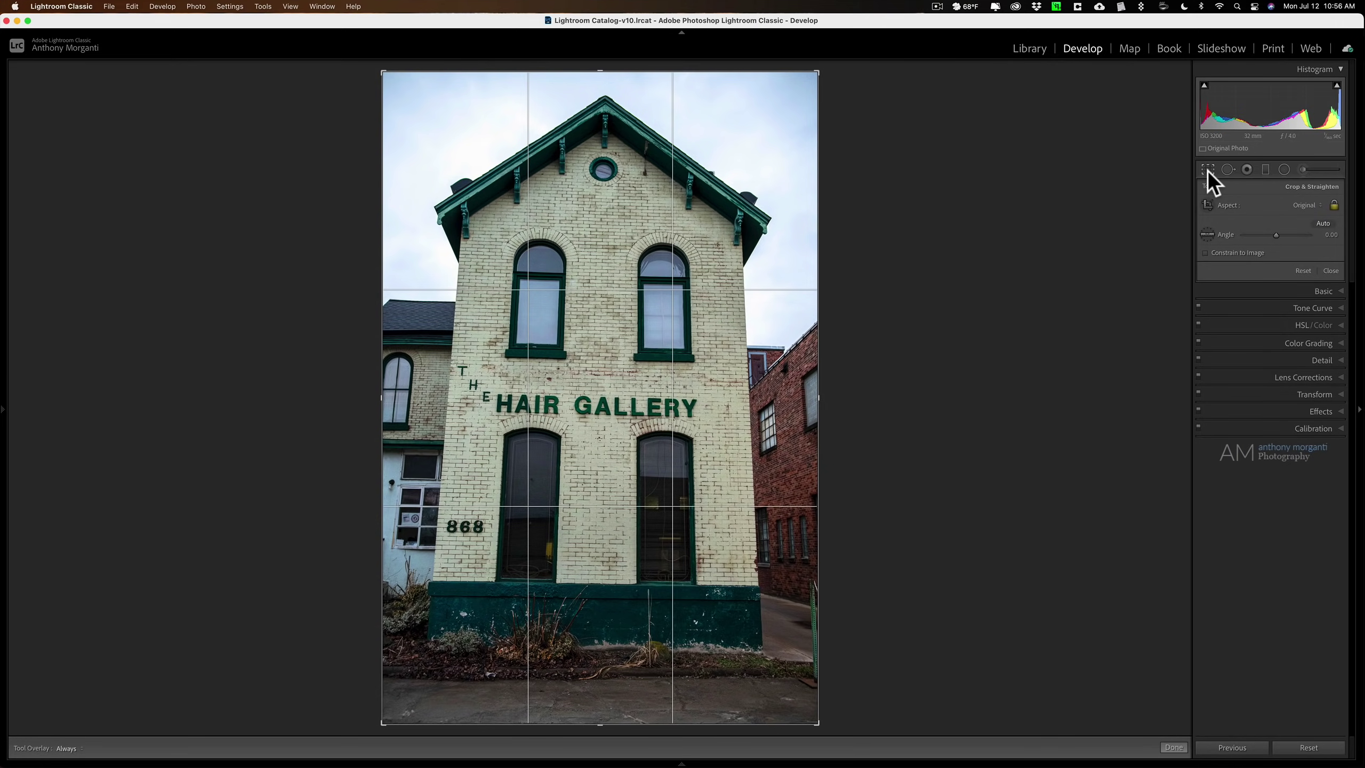
- Close the crop overlay on the building photo and expand the Transform adjustments
left_click(1208, 170)
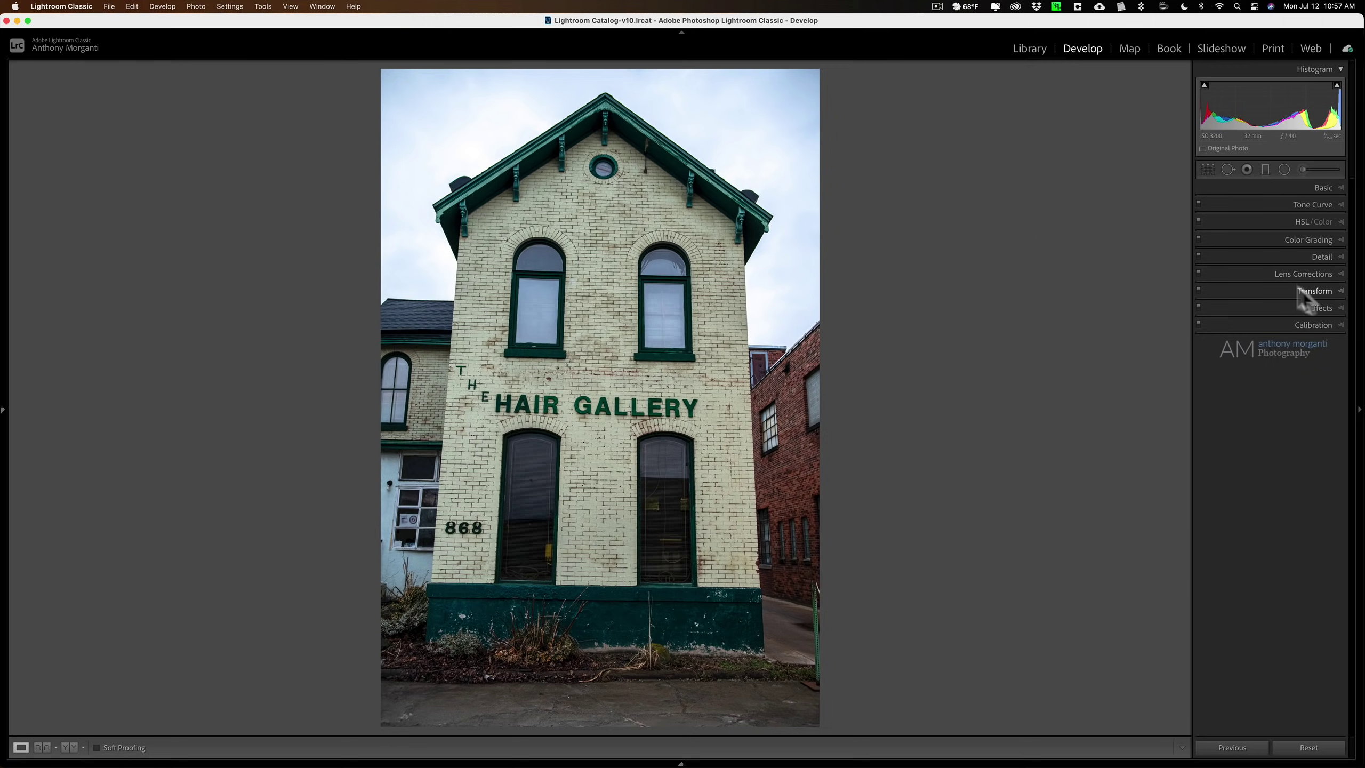
left_click(1316, 291)
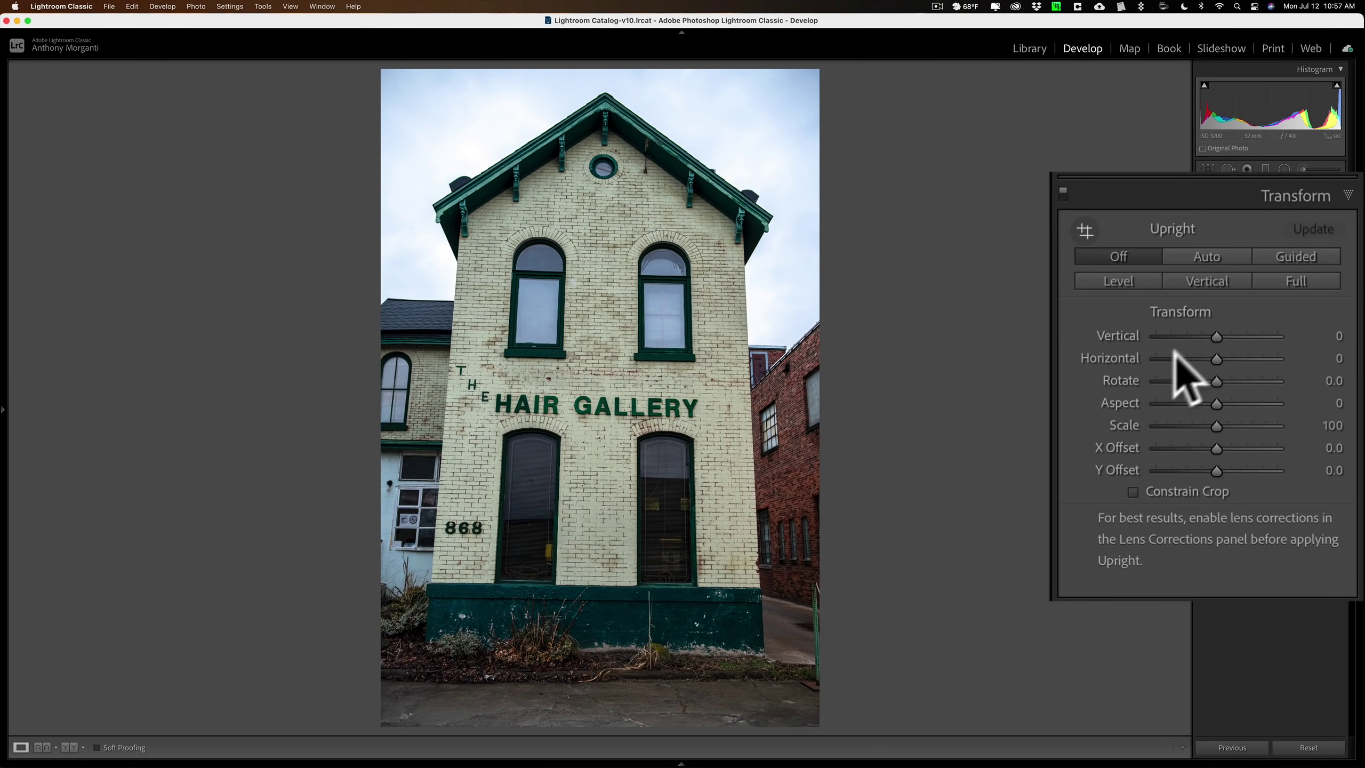
- Set the Vertical transform to -12 and turn on Constrain Crop to remove the white edges
left_click_drag(1217, 335, 1210, 337)
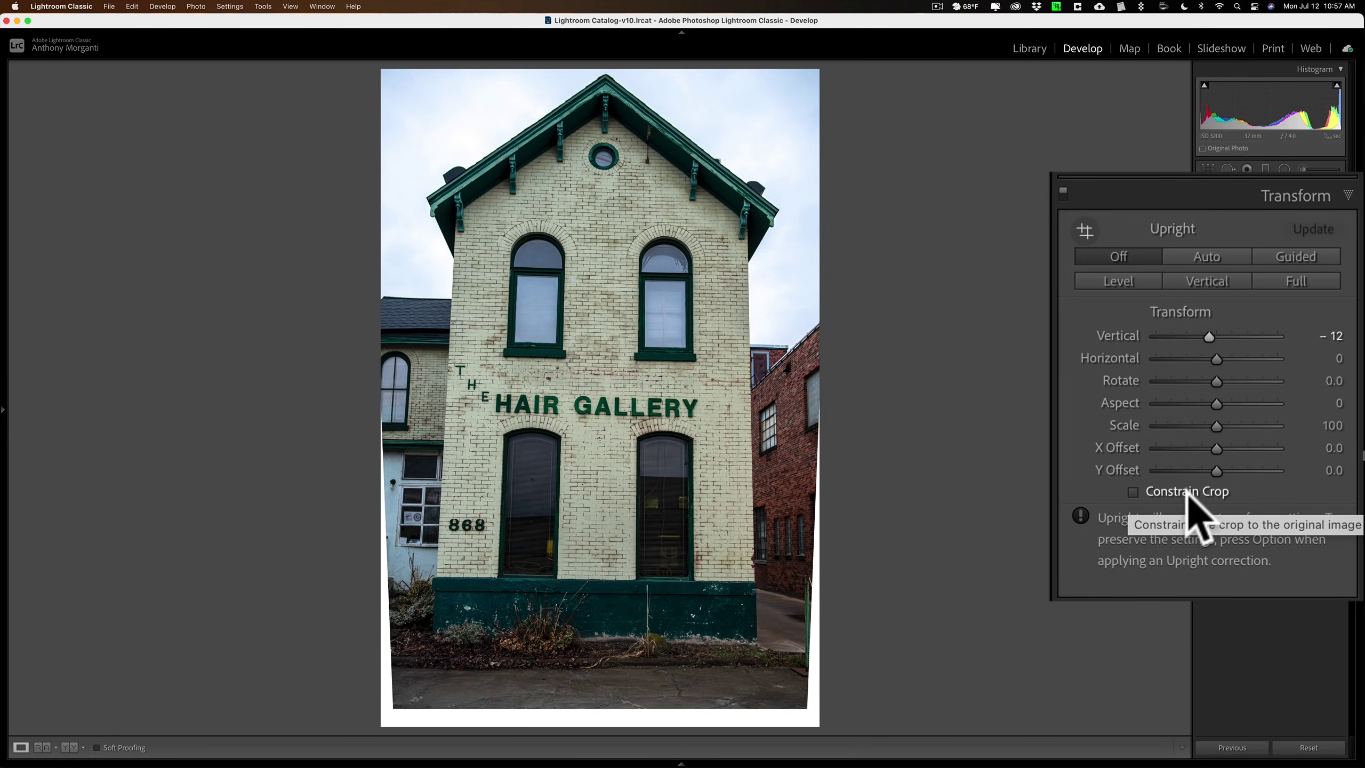
left_click(1132, 492)
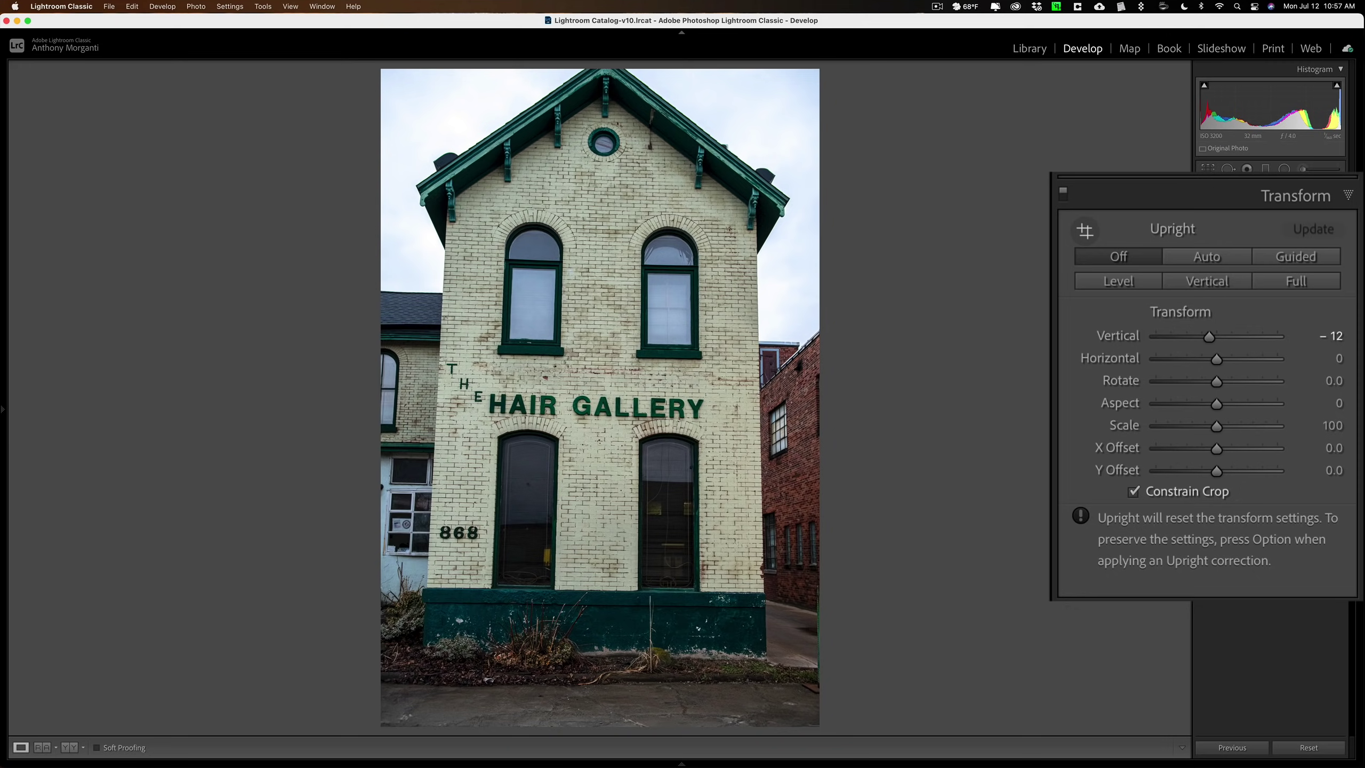
left_click(1204, 170)
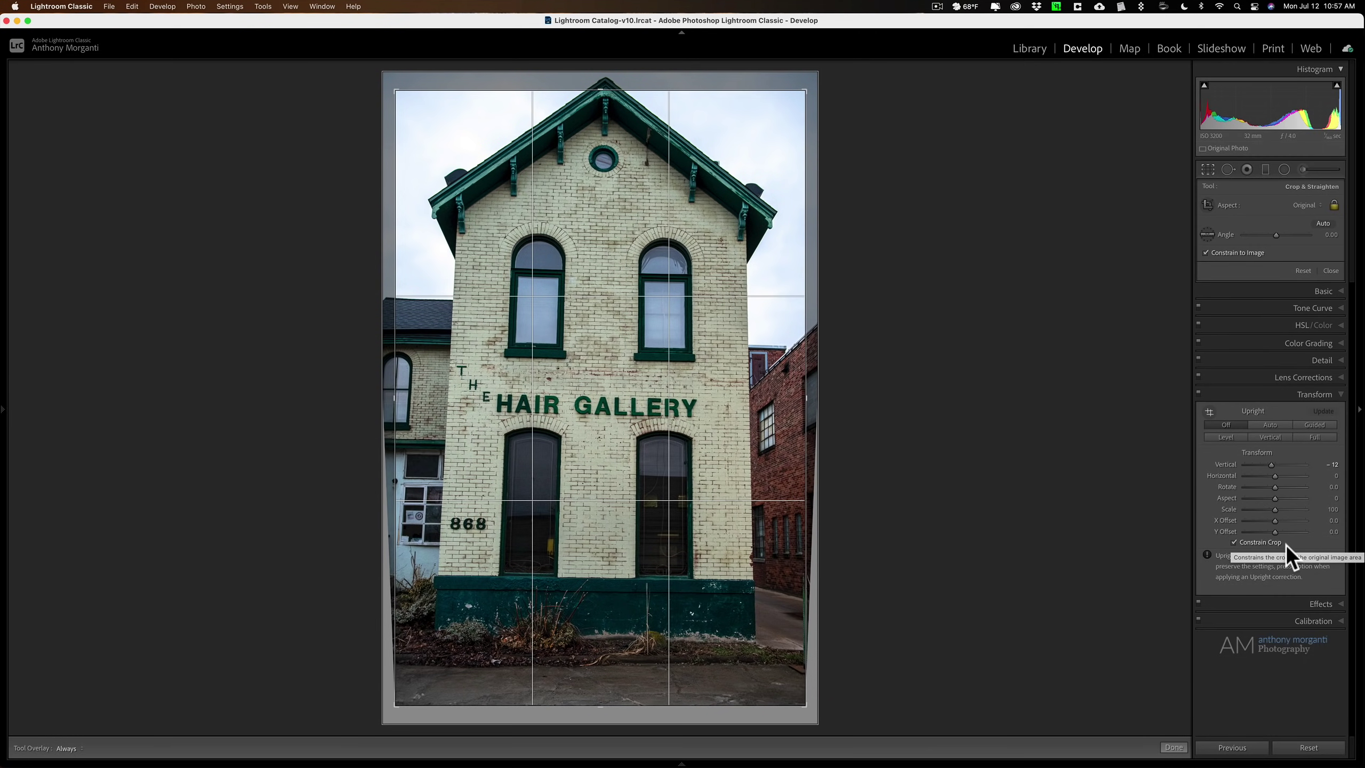
- Toggle Constrain to Image off and back on, then rotate the crop to a -0.62 angle
left_click(1234, 541)
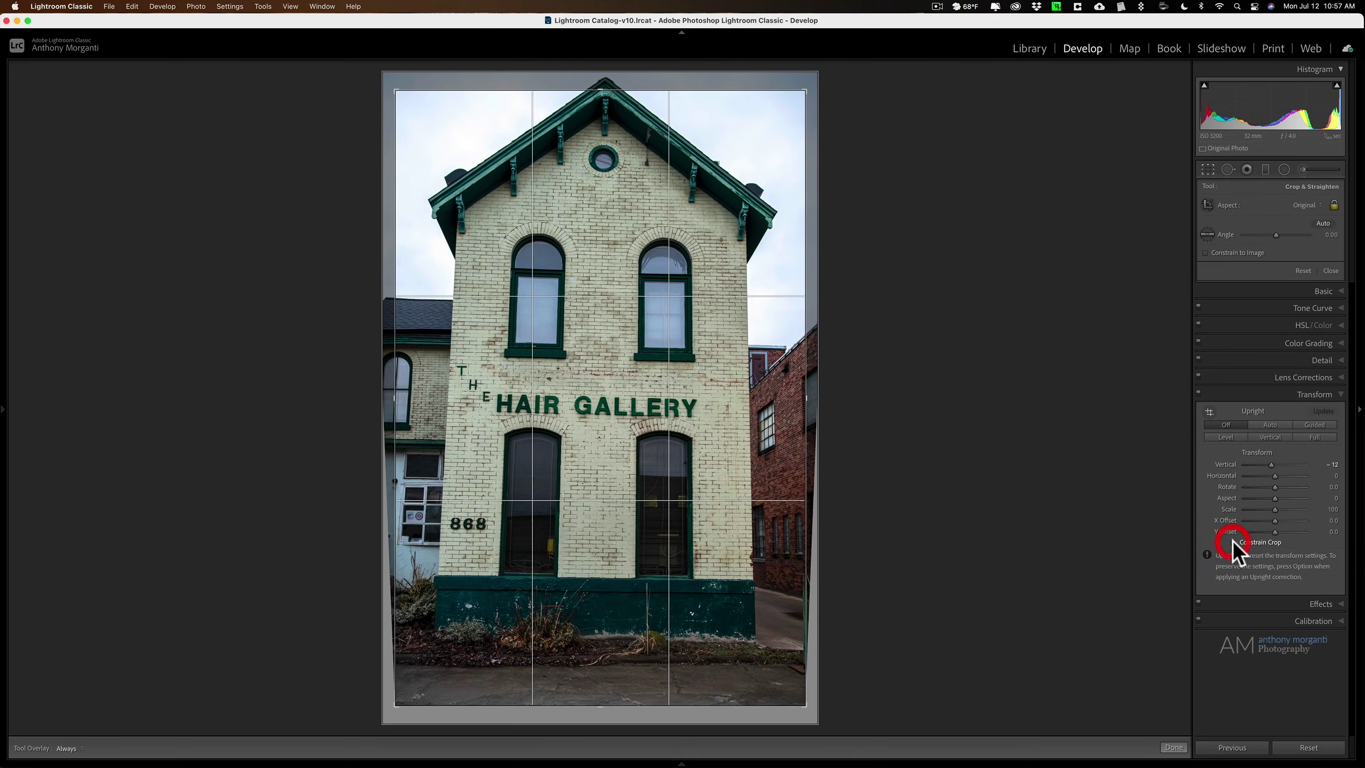
left_click(1204, 252)
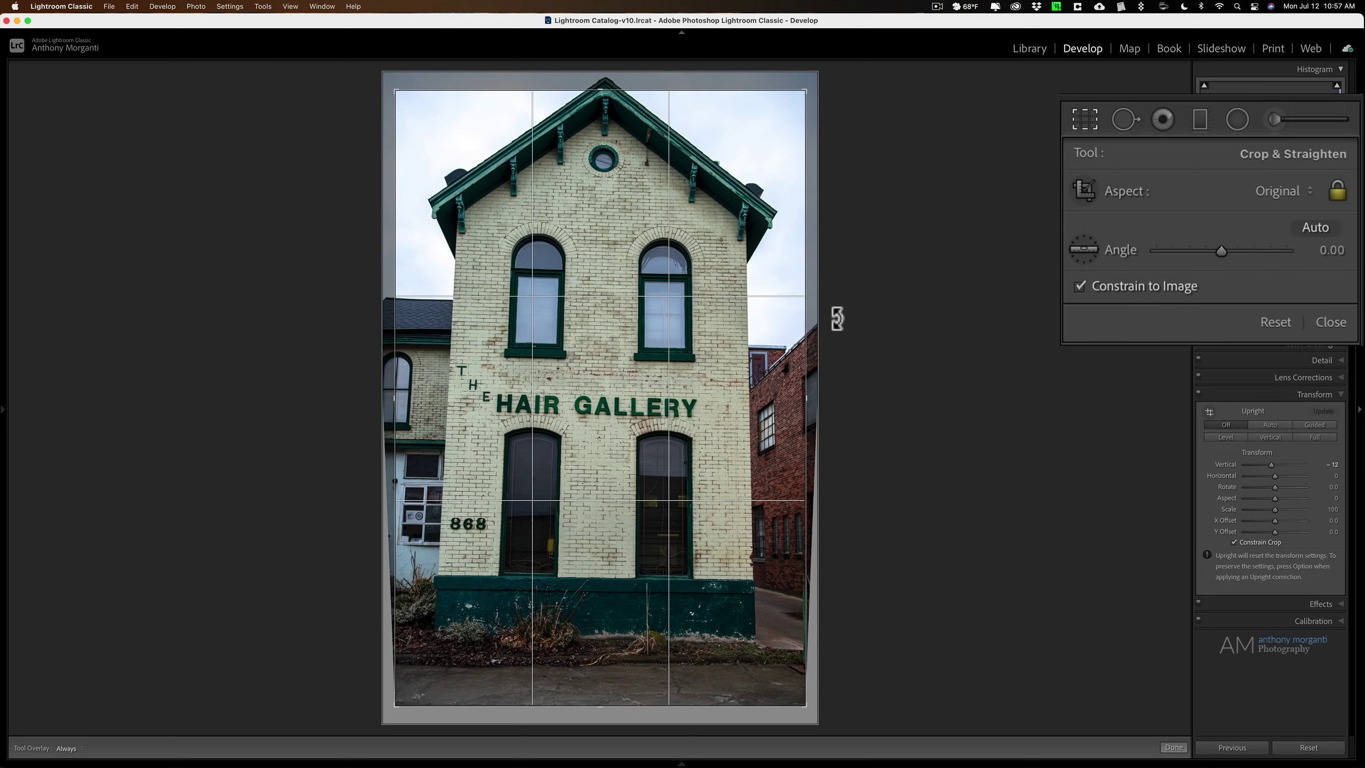
left_click_drag(838, 320, 839, 317)
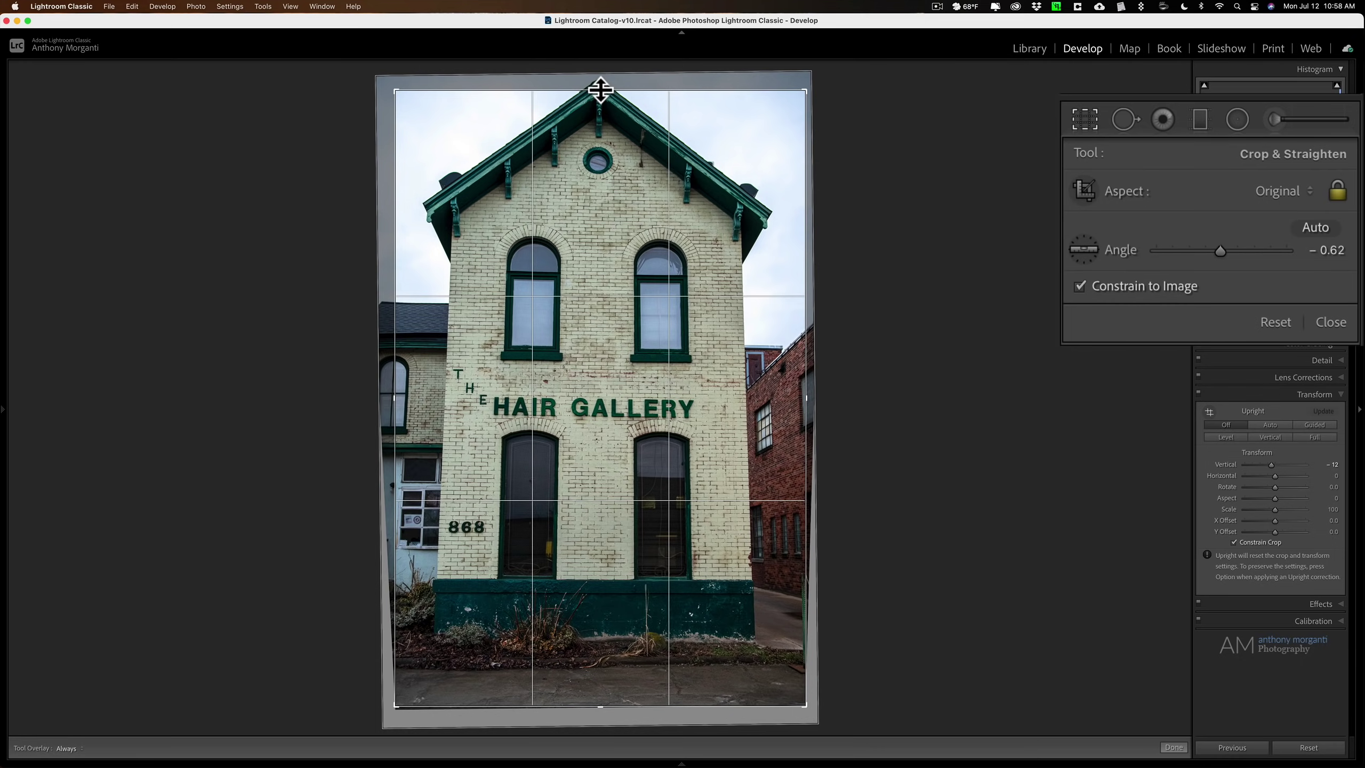
- Turn off Constrain to Image, enlarge the crop from the top edge, and commit it
left_click(600, 67)
left_click(599, 63)
left_click(599, 64)
left_click(1079, 286)
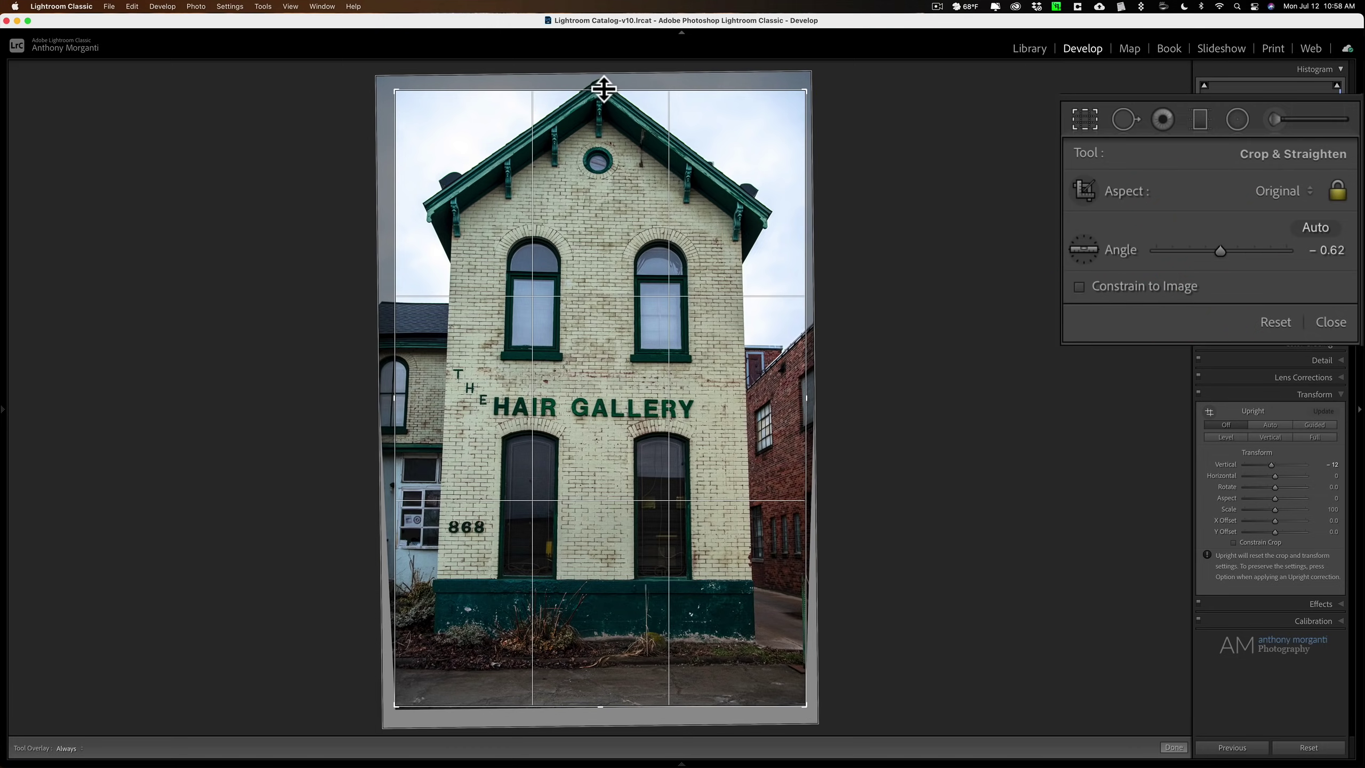
left_click_drag(603, 89, 601, 81)
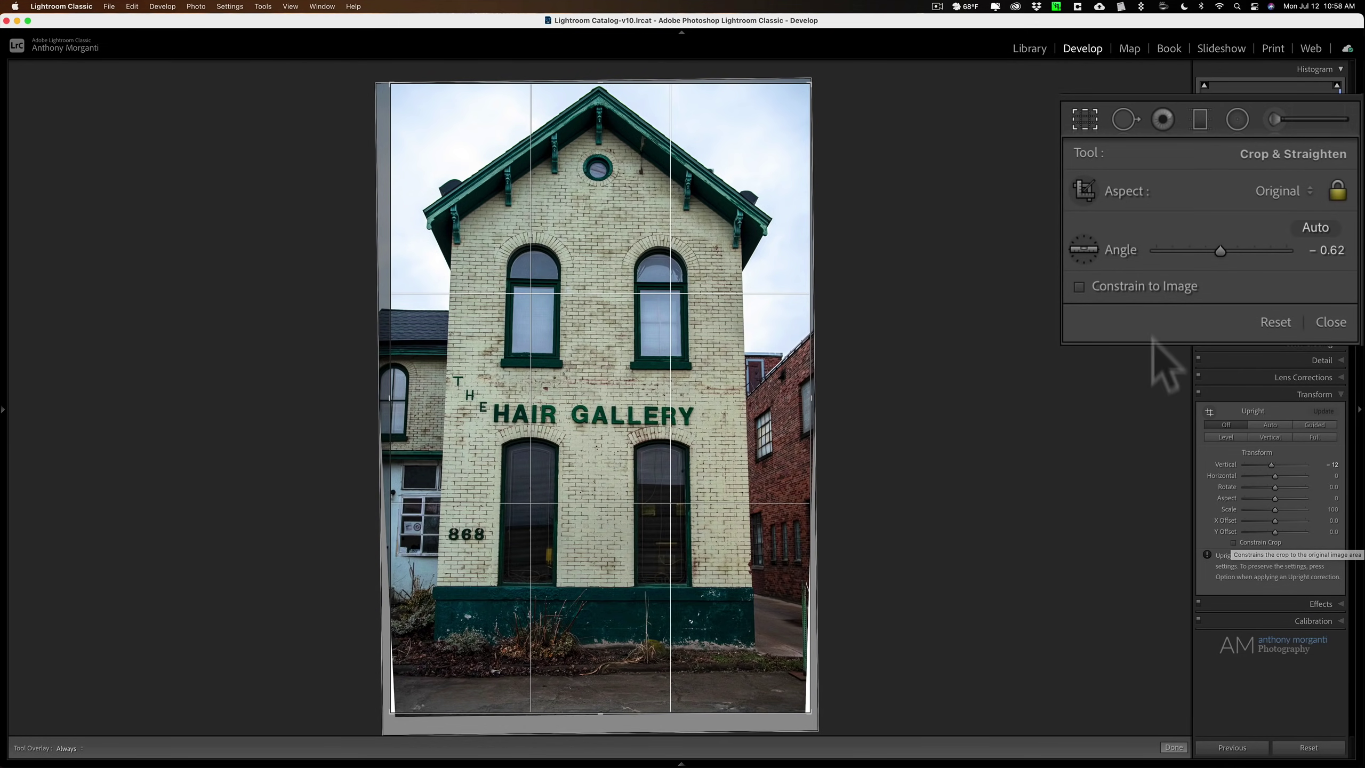
left_click(1080, 124)
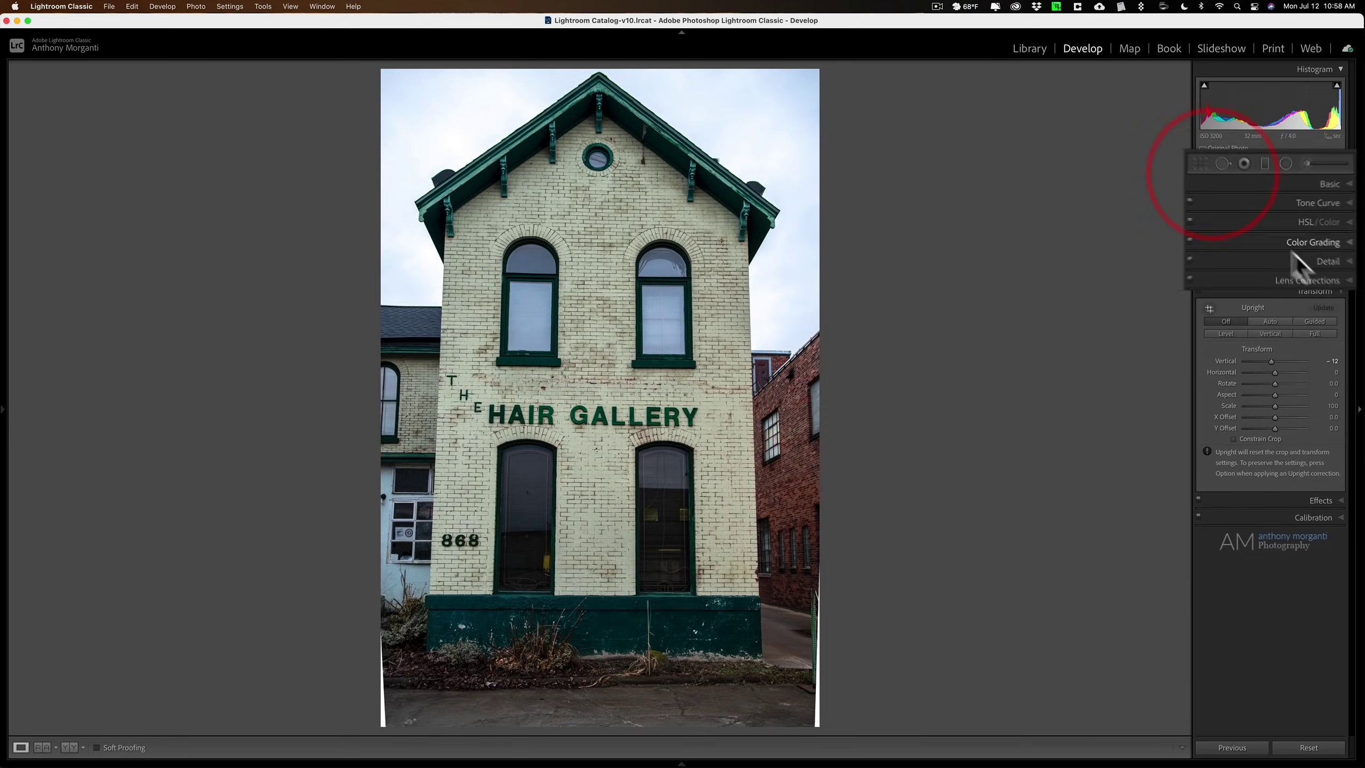
- Collapse the Transform panel and send the photo to Adobe Photoshop 2021 for editing
left_click(1309, 296)
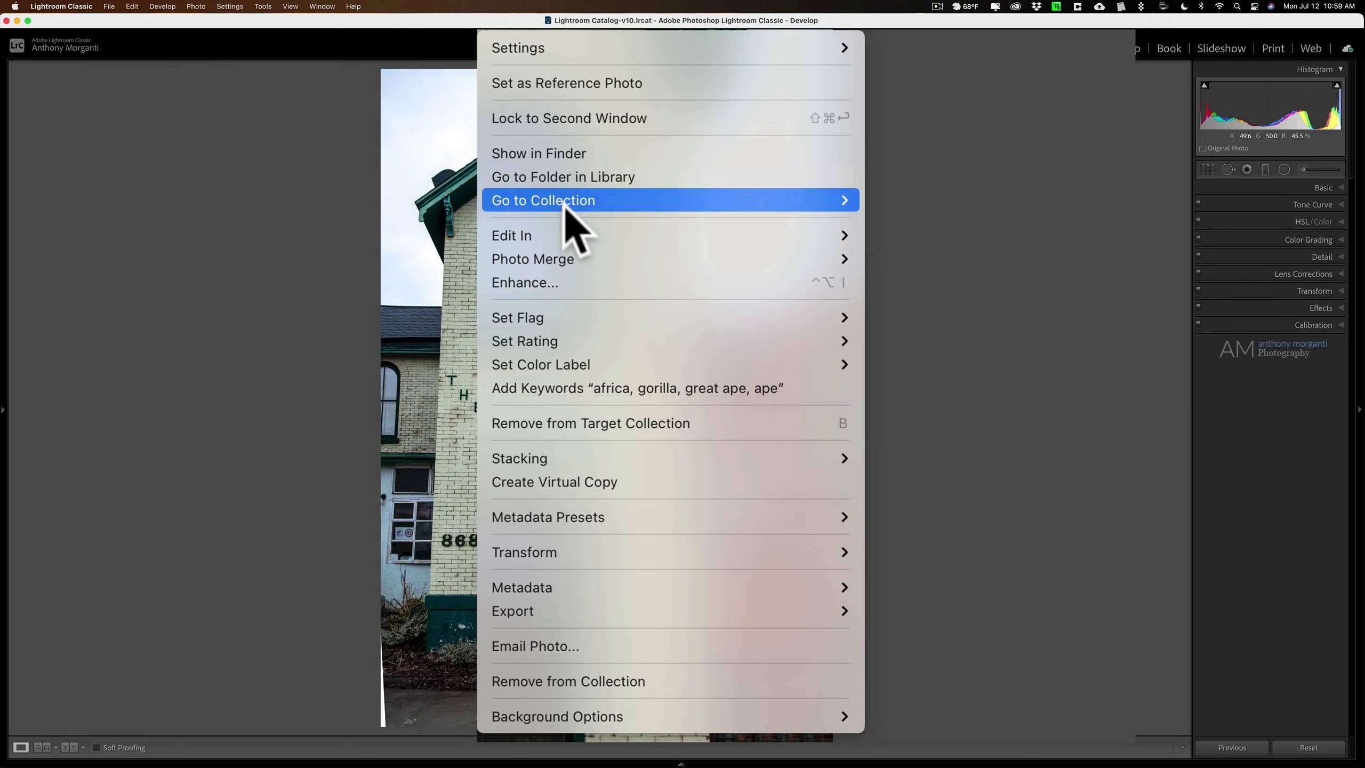
mouse_move(581, 235)
left_click(905, 233)
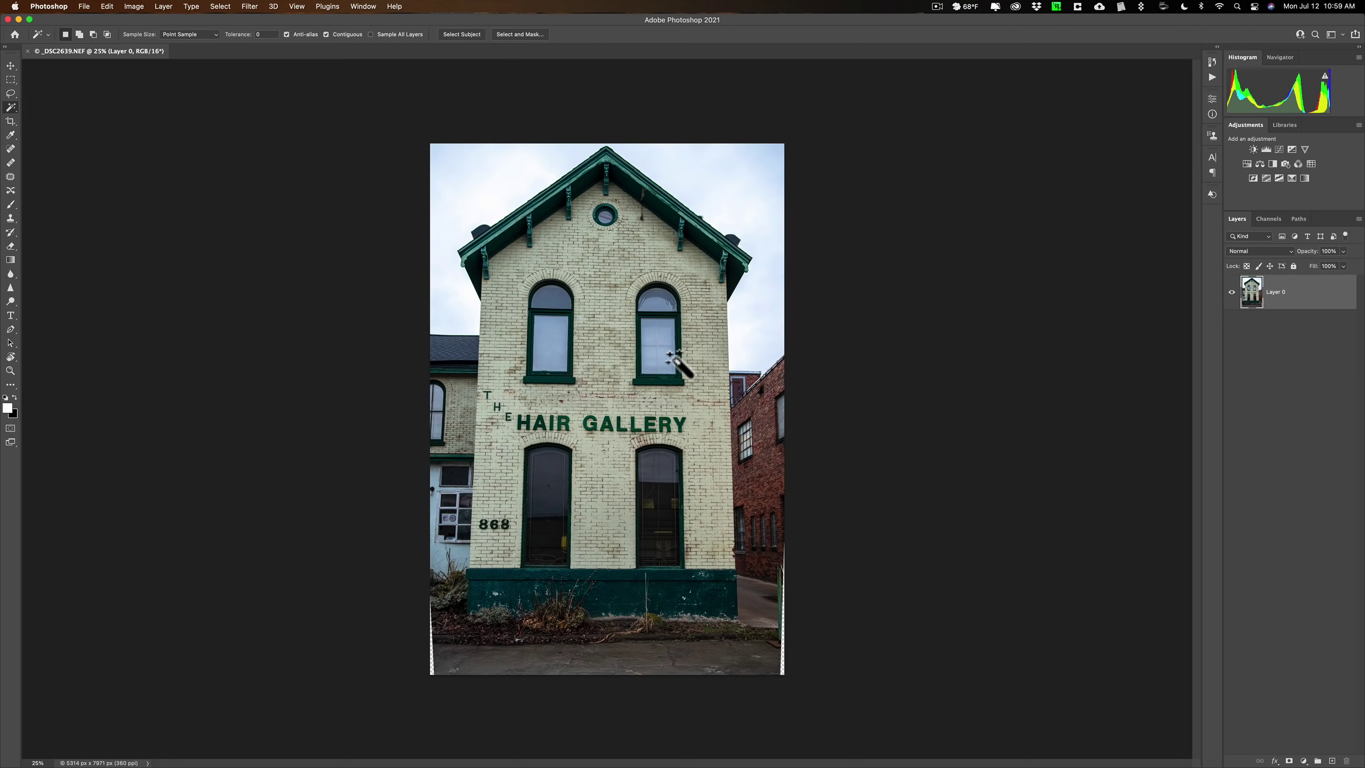
- Select the blank bottom-corner slivers with the Magic Wand, Tolerance 0, Contiguous off
key("w")
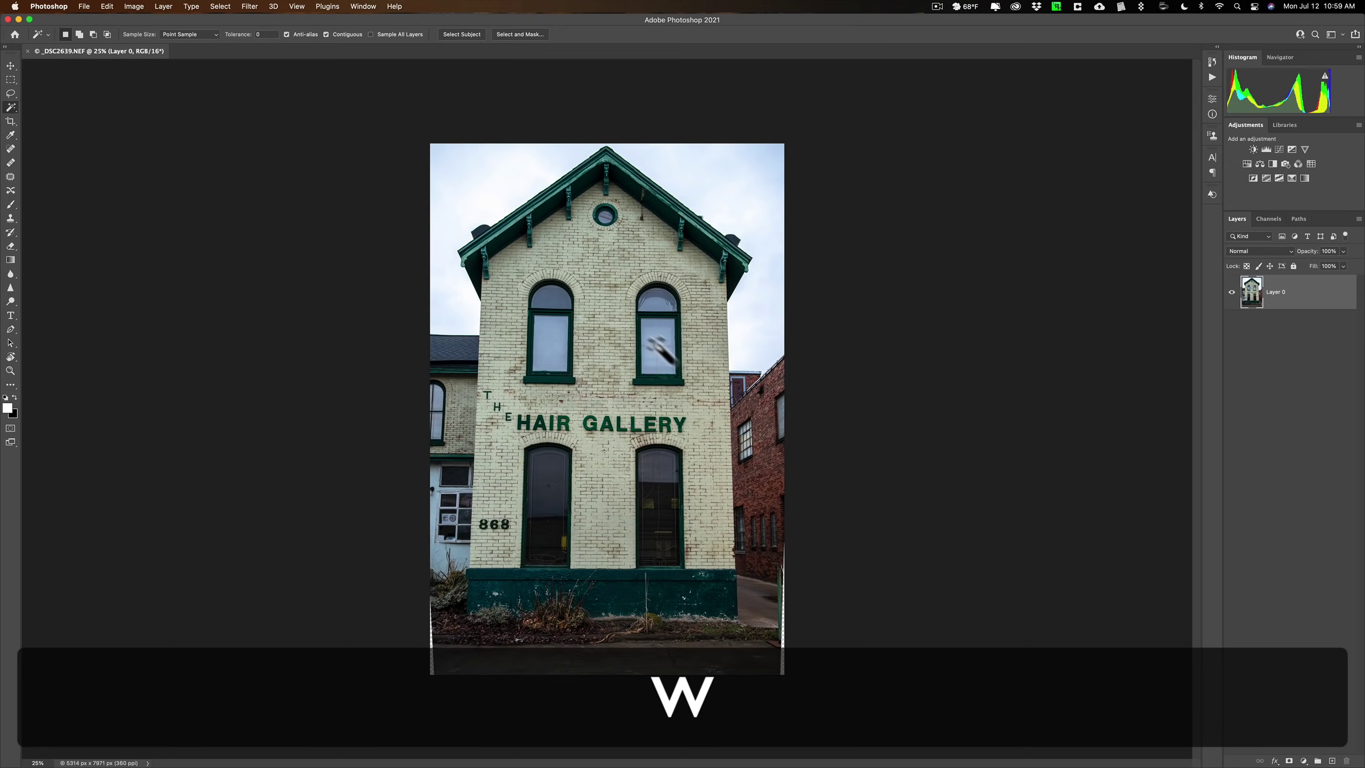
right_click(11, 107)
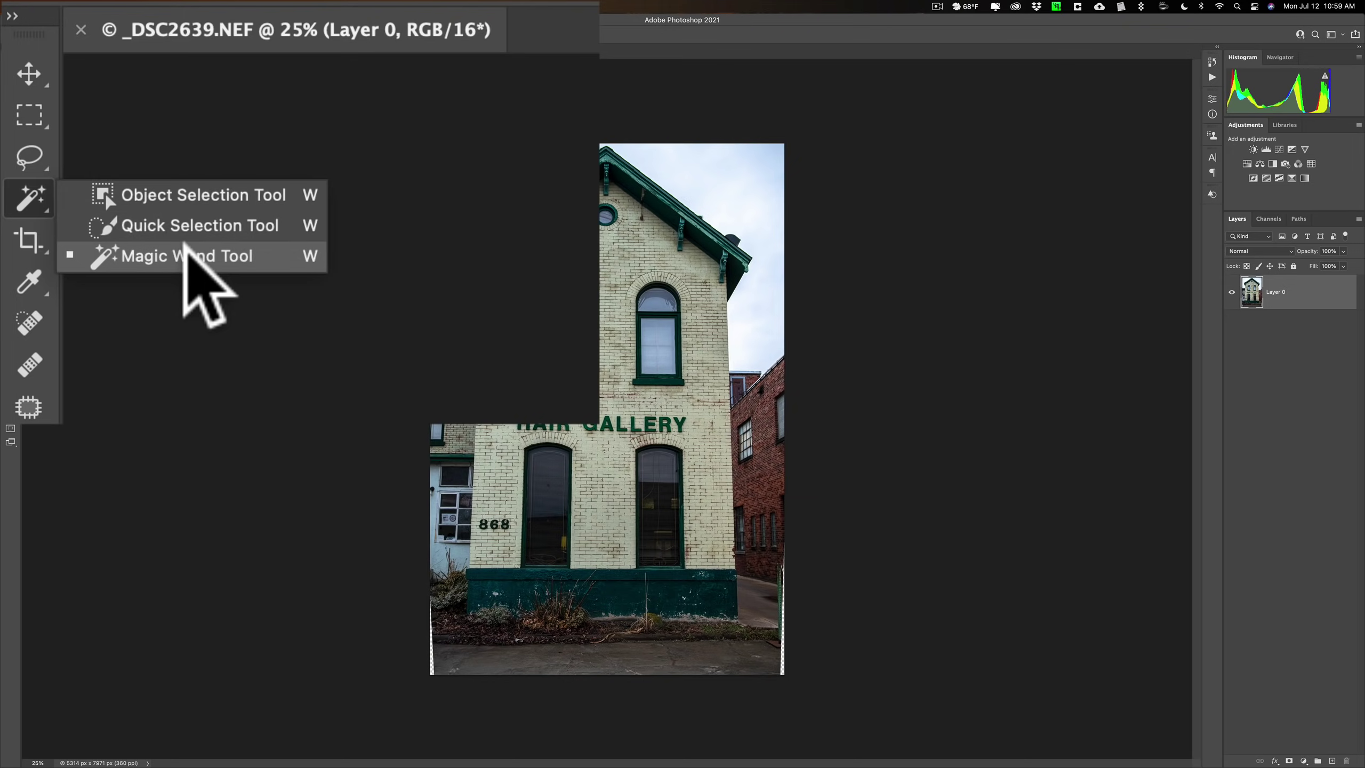
left_click(91, 252)
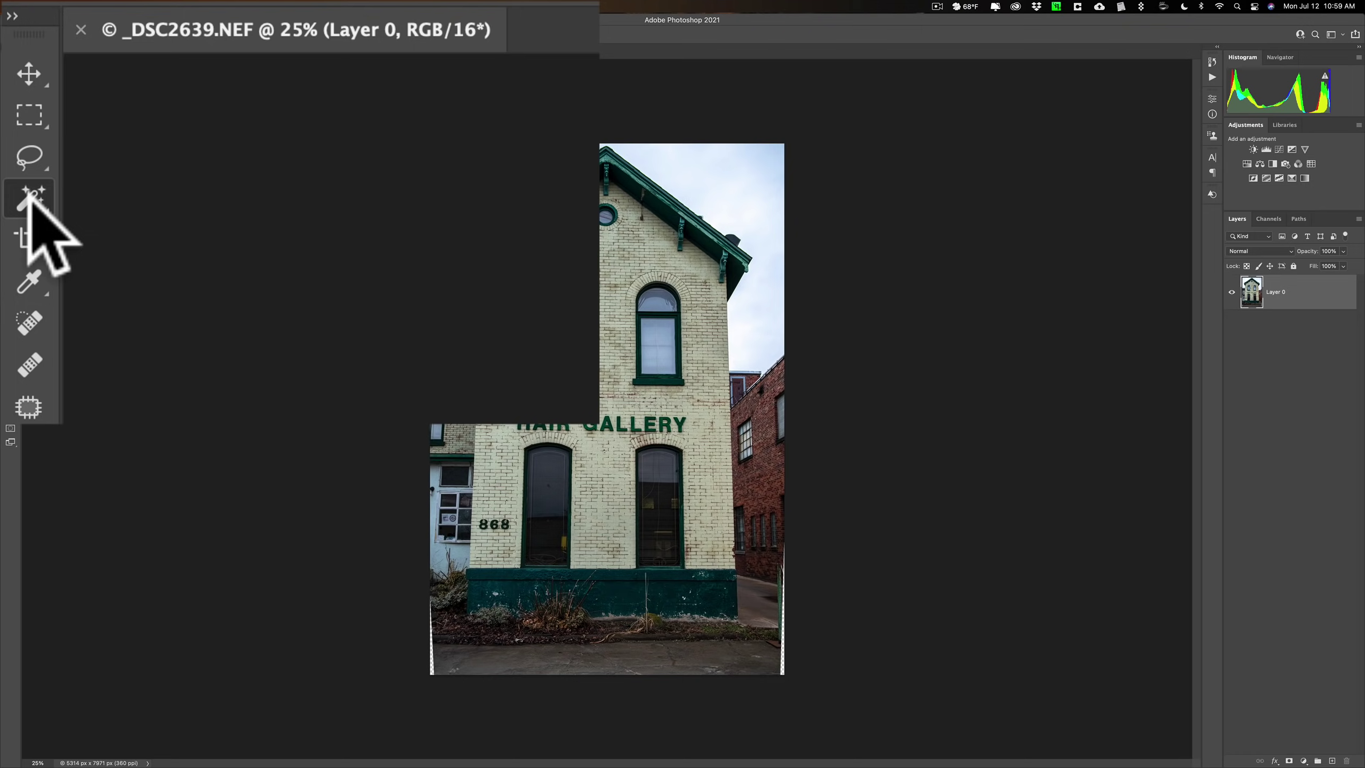
right_click(31, 205)
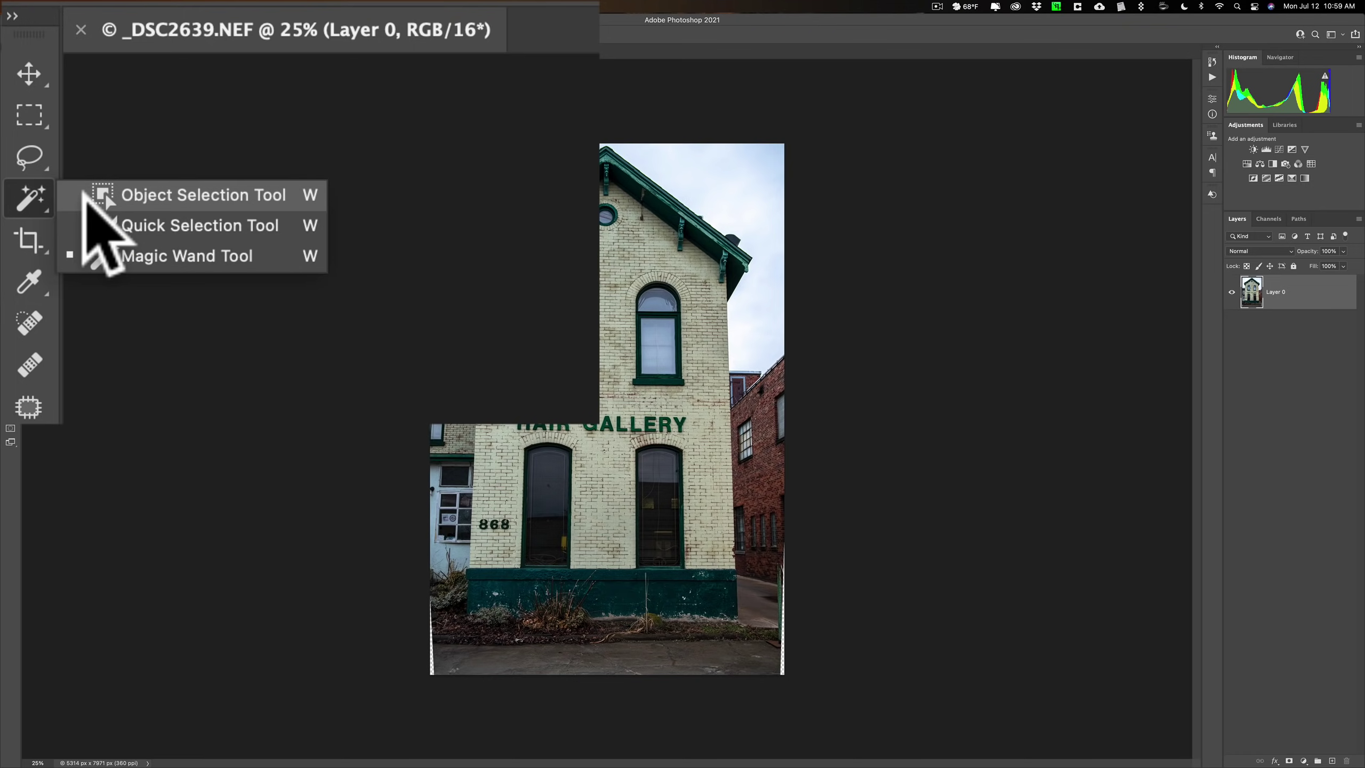
left_click(158, 256)
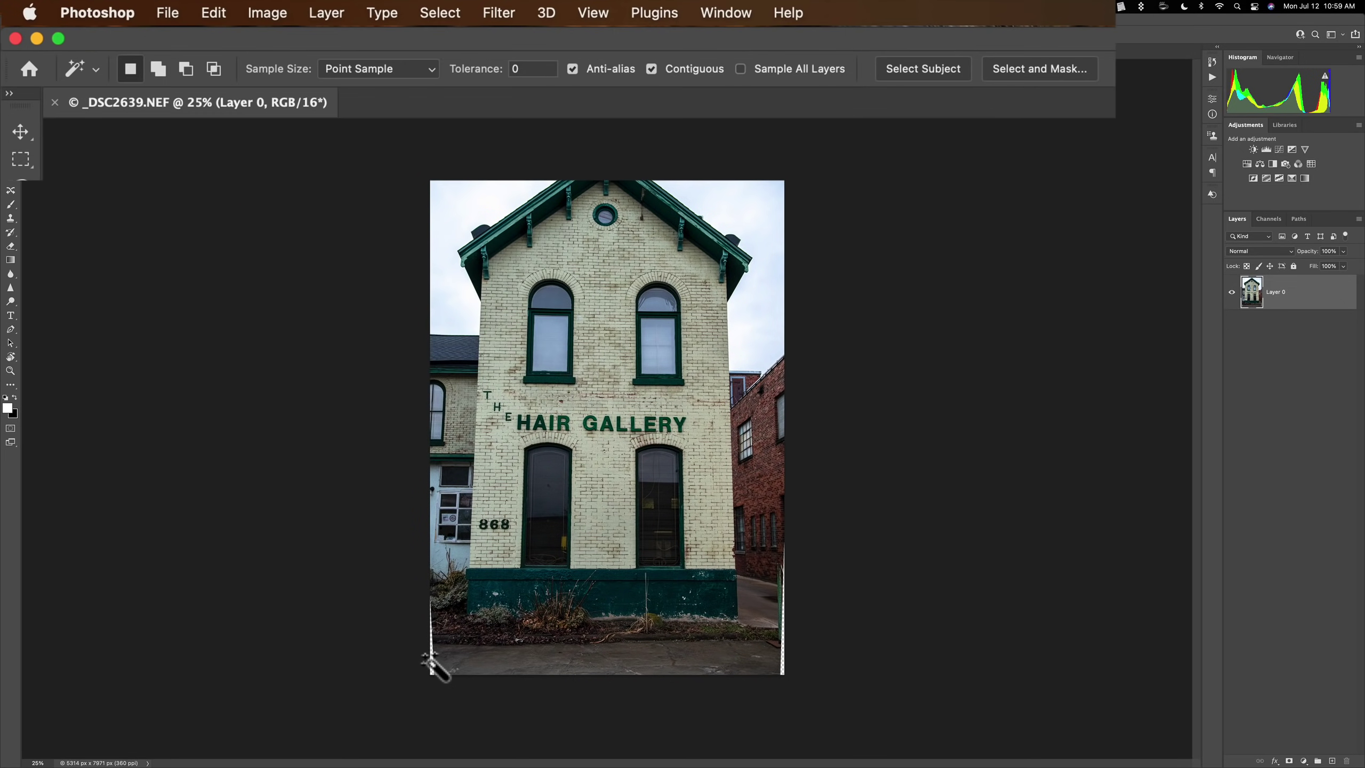
left_click(652, 69)
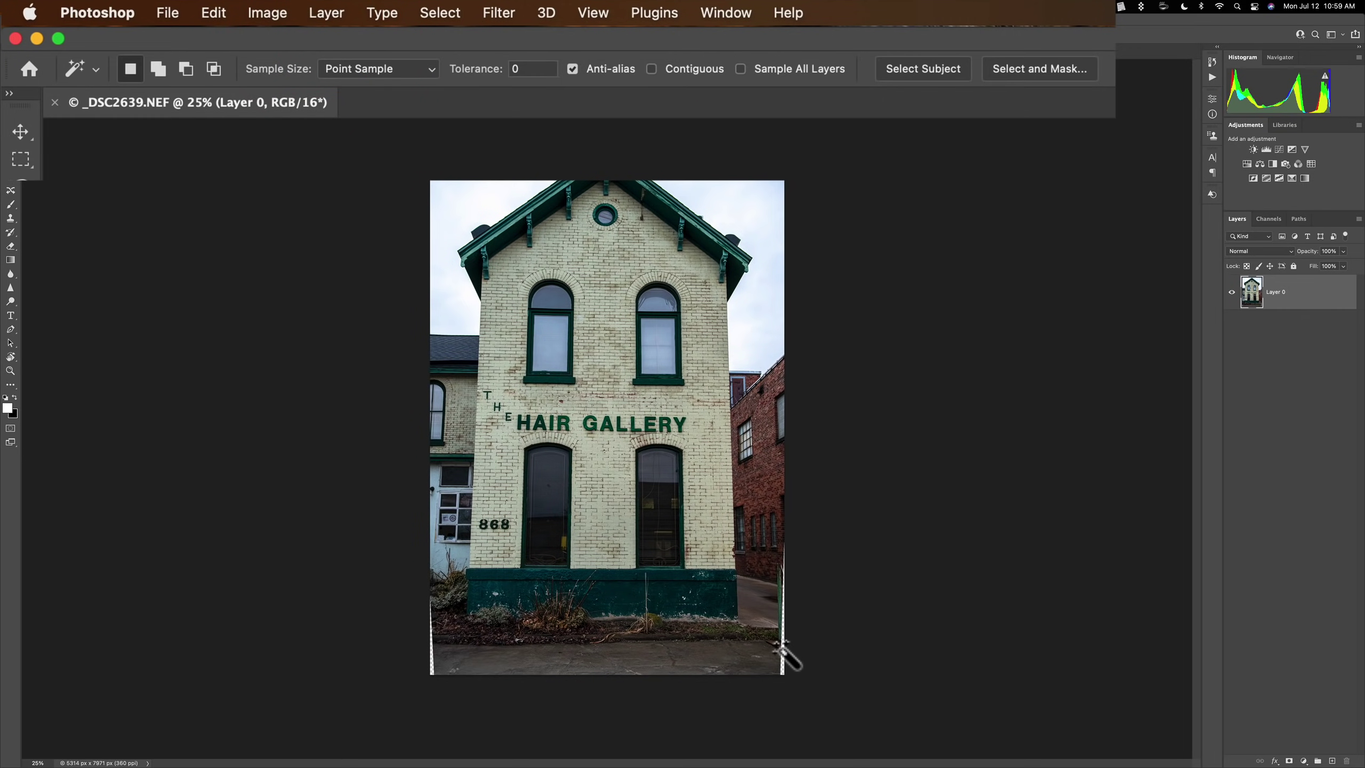
left_click(780, 651)
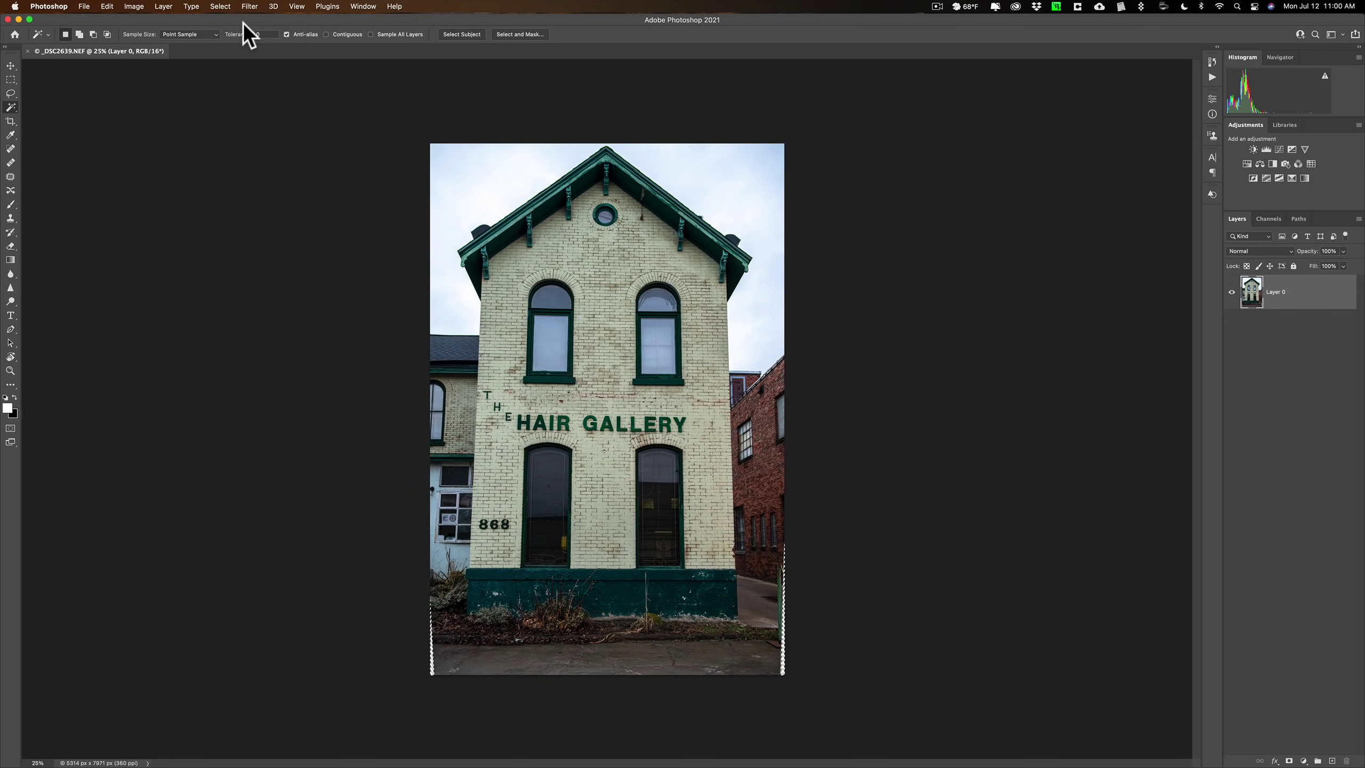
- Expand the blank-sliver selection by 5 pixels via Select > Modify > Expand
left_click(219, 6)
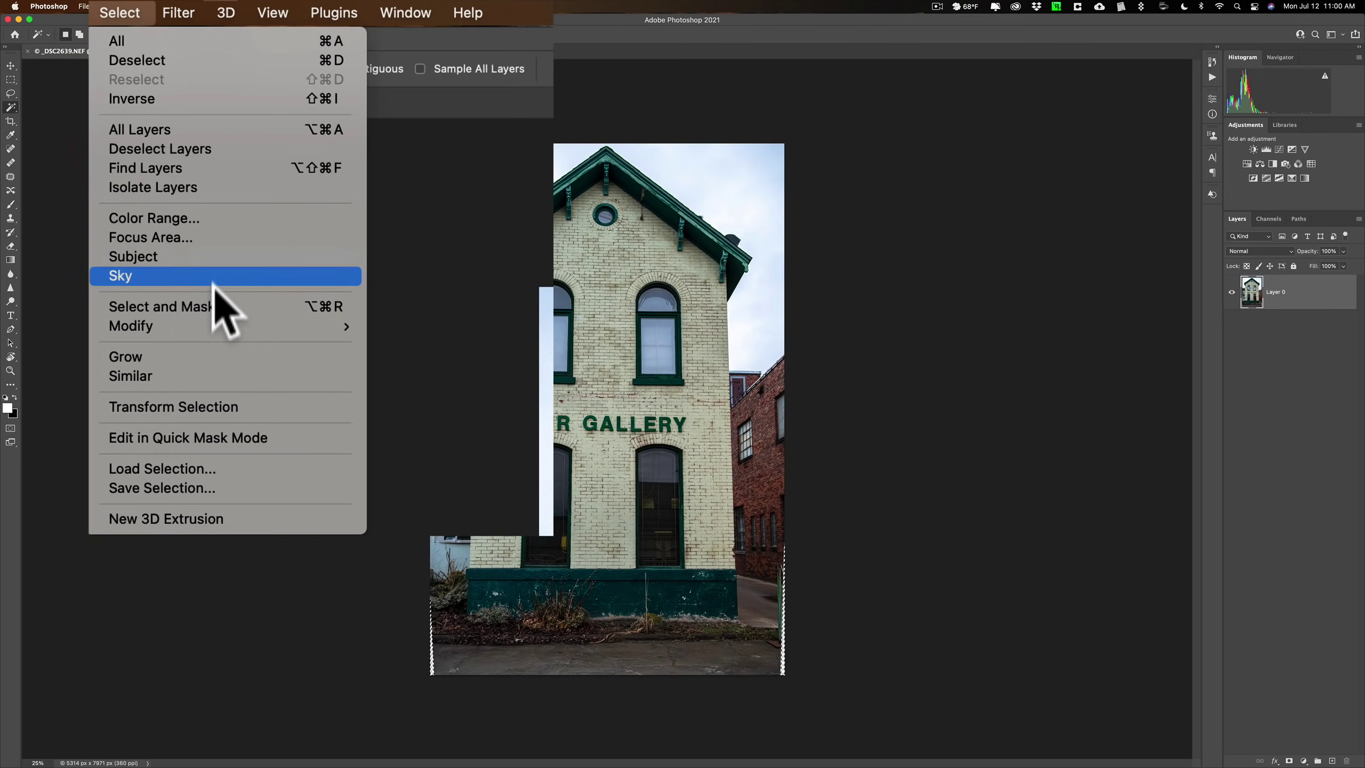
mouse_move(294, 324)
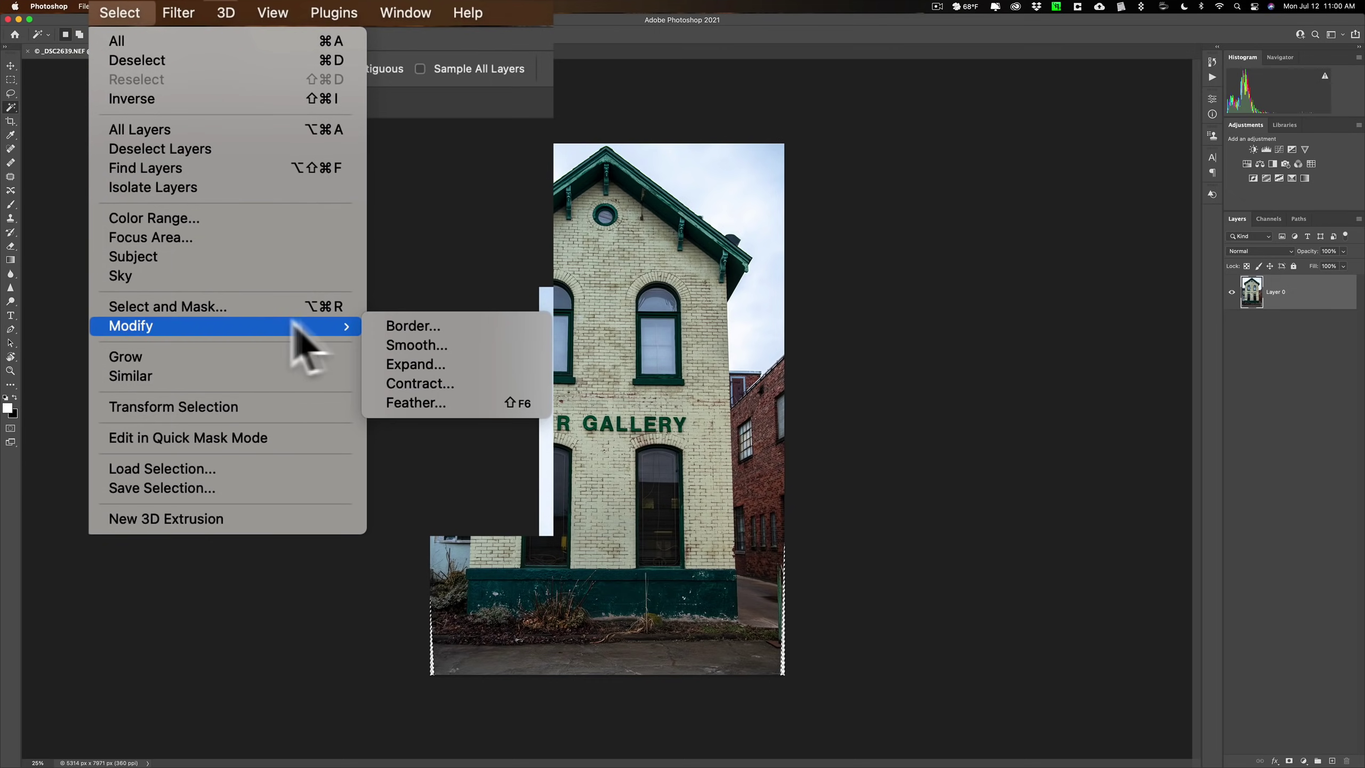
left_click(418, 366)
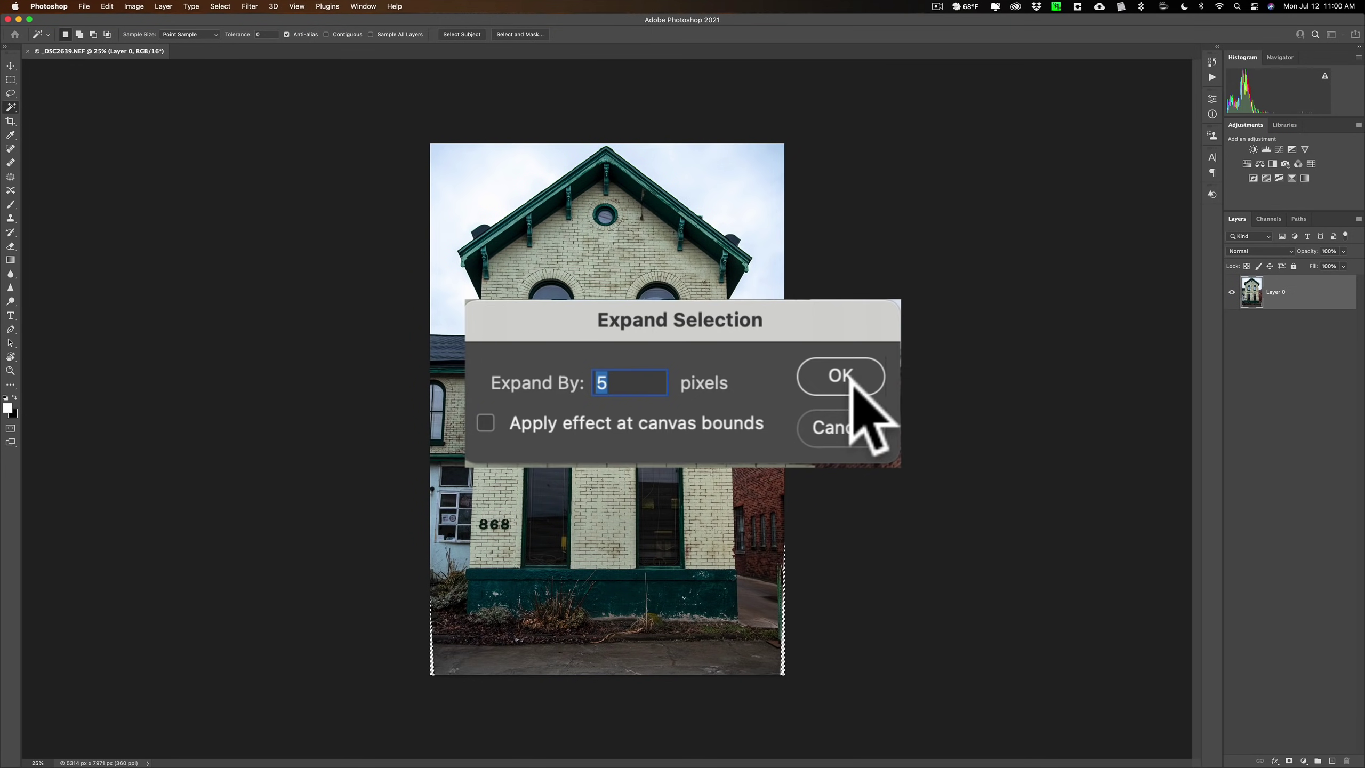
left_click(742, 384)
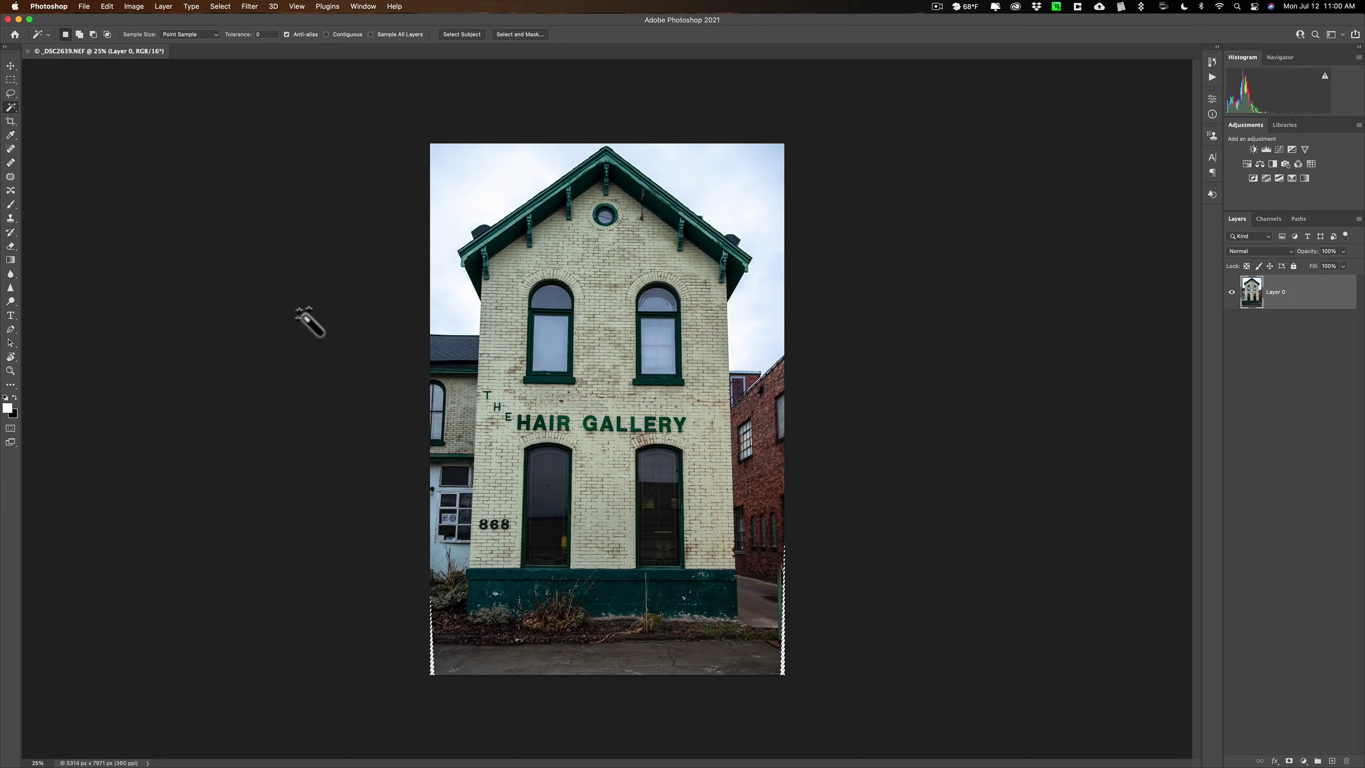
- Fill the selected slivers with Content-Aware fill, then deselect
key("shift")
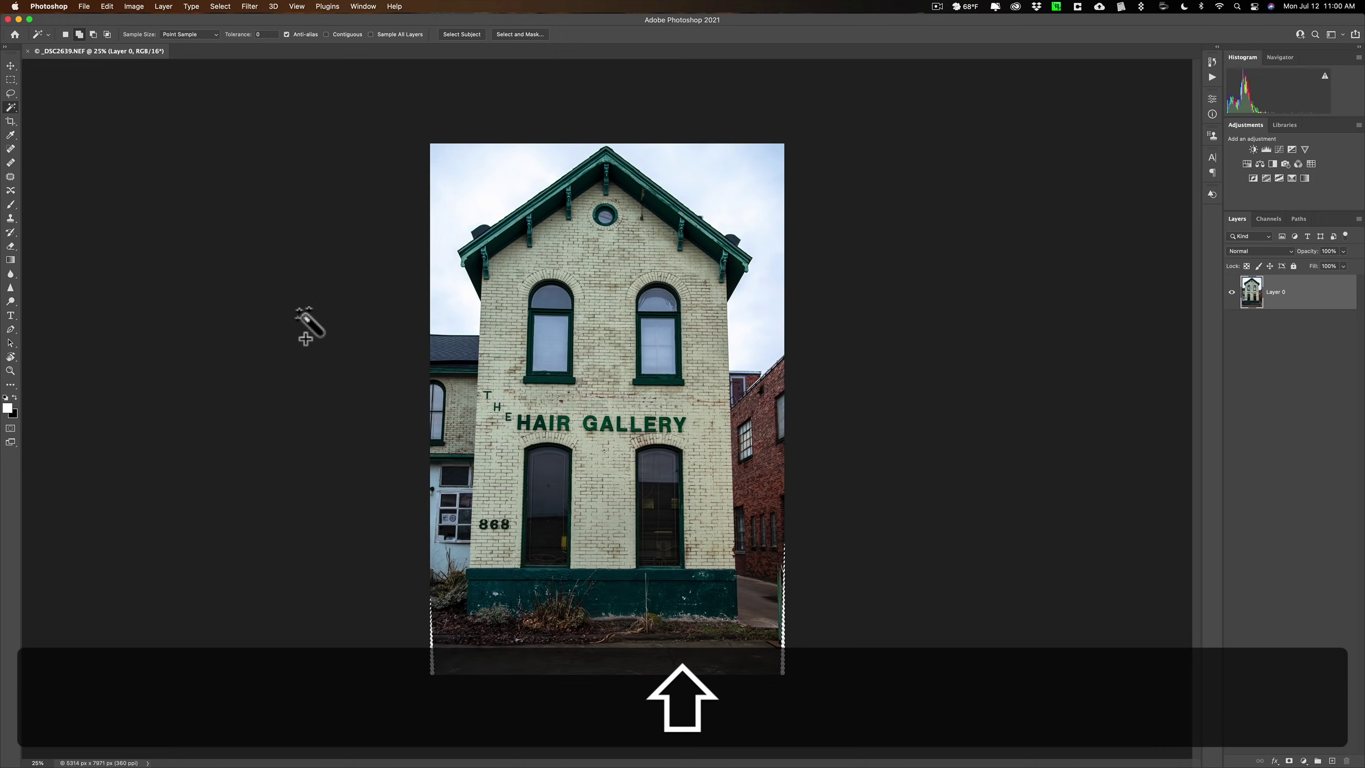
key("shift+BackSpace")
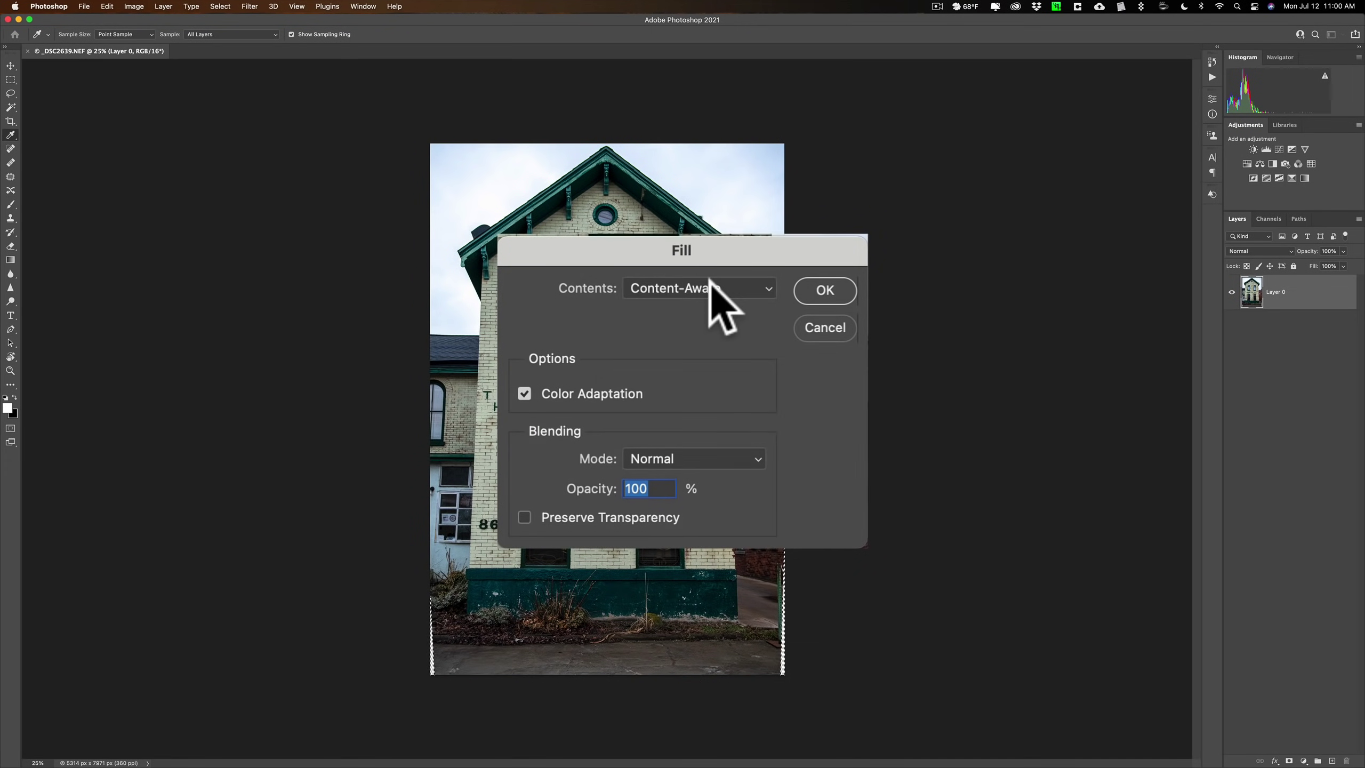
left_click(709, 290)
left_click(710, 290)
left_click(822, 291)
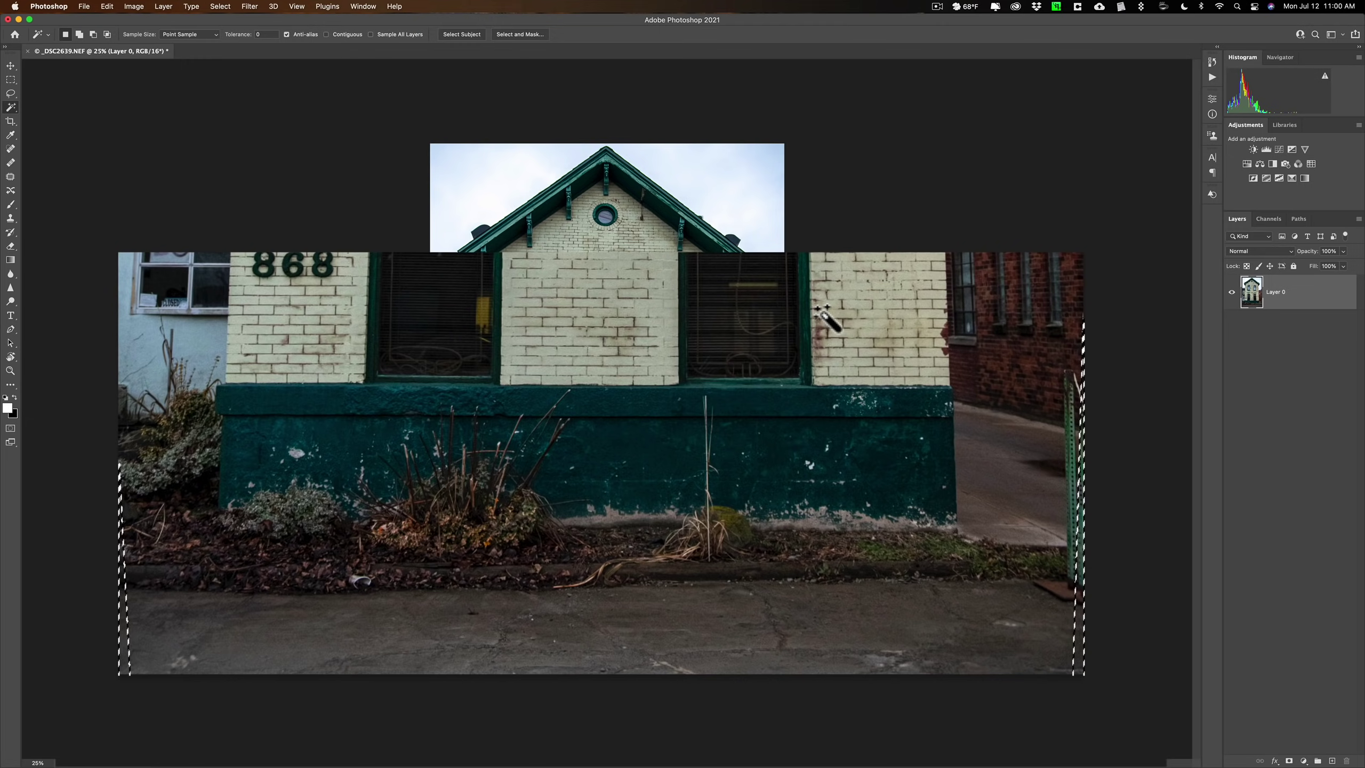
key("super+d")
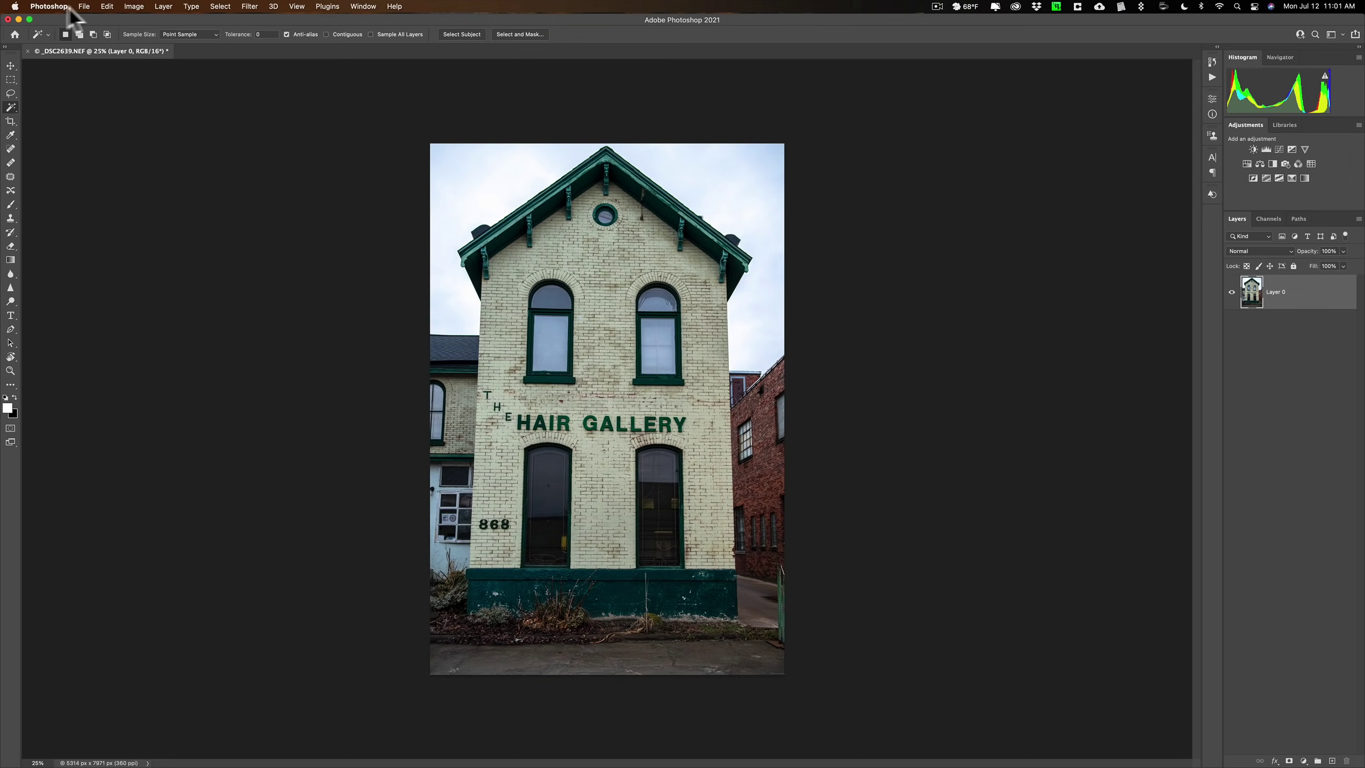
- Quit Photoshop, saving the edit as _DSC2639-Edit-2.tif, and return to Lightroom Classic
left_click(49, 7)
left_click(51, 122)
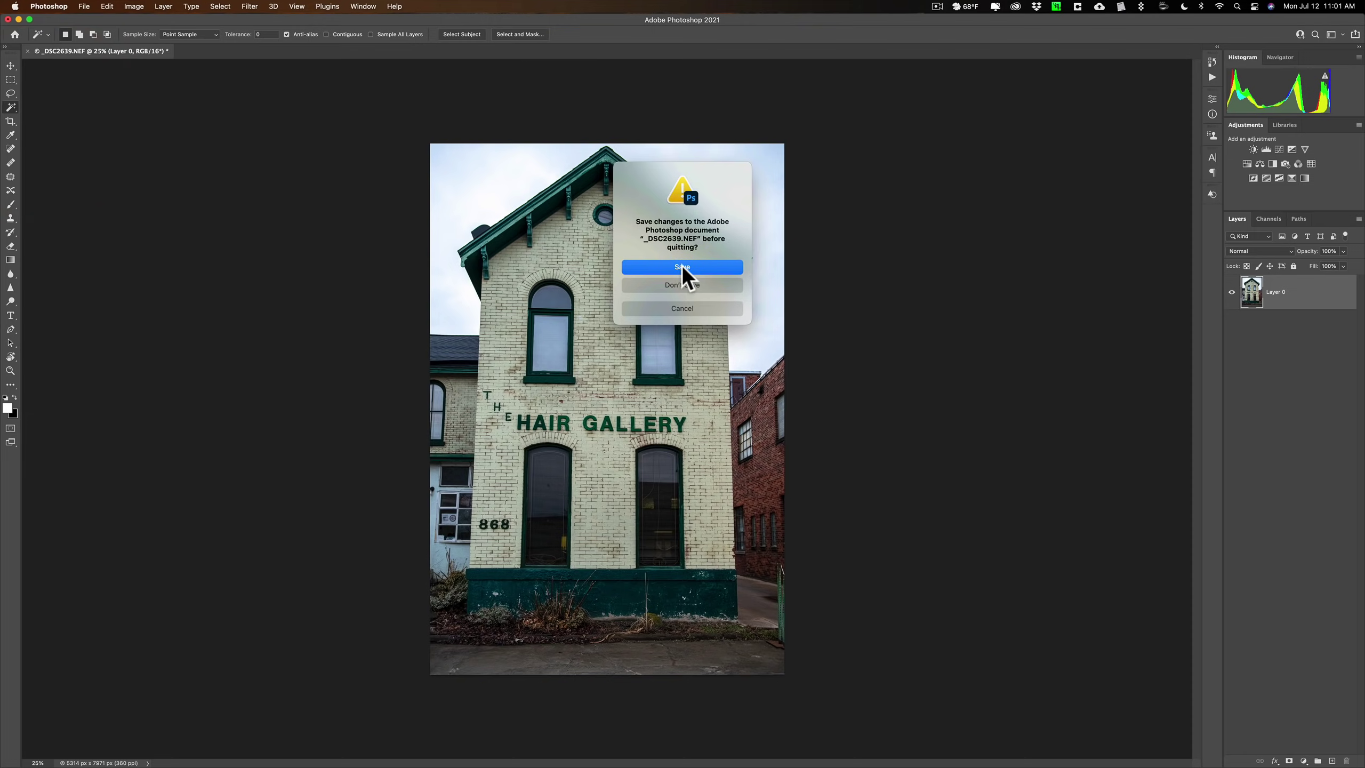
left_click(682, 266)
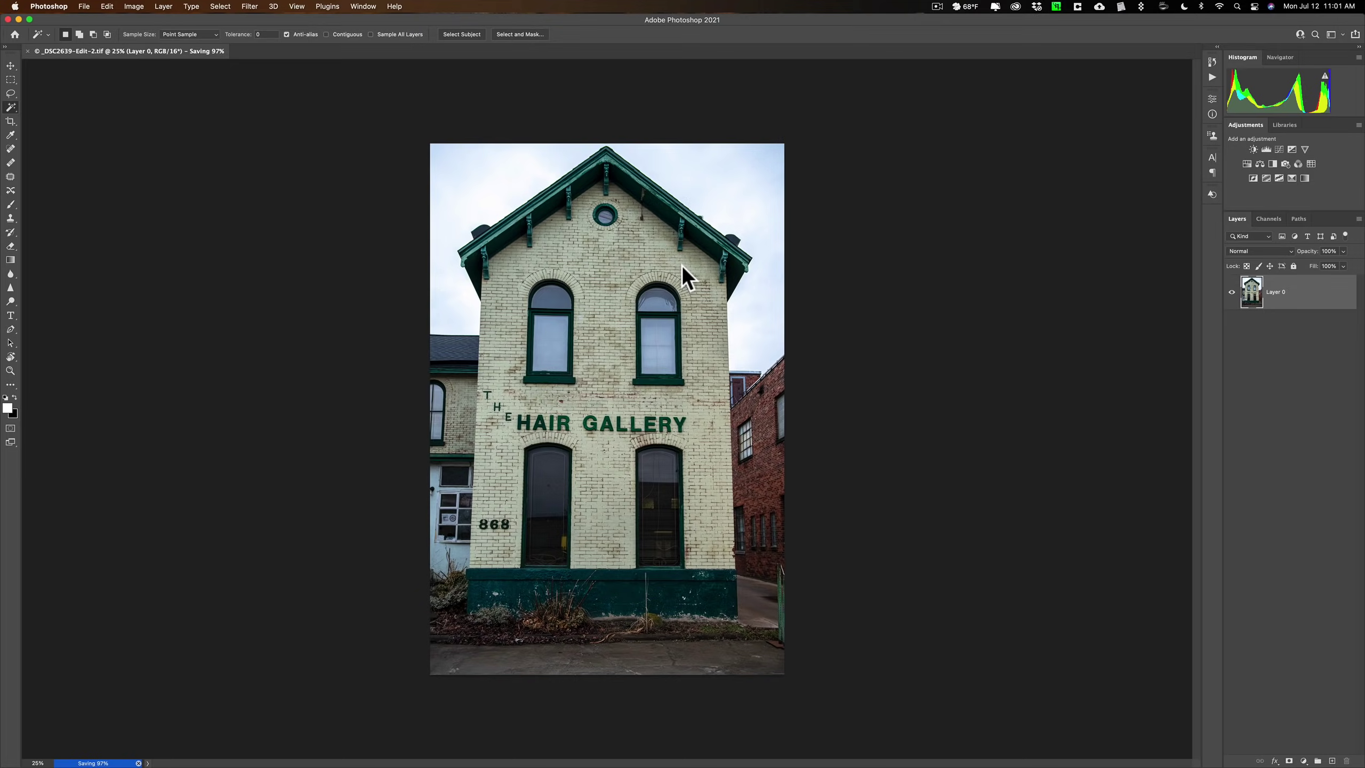
key("super+Tab")
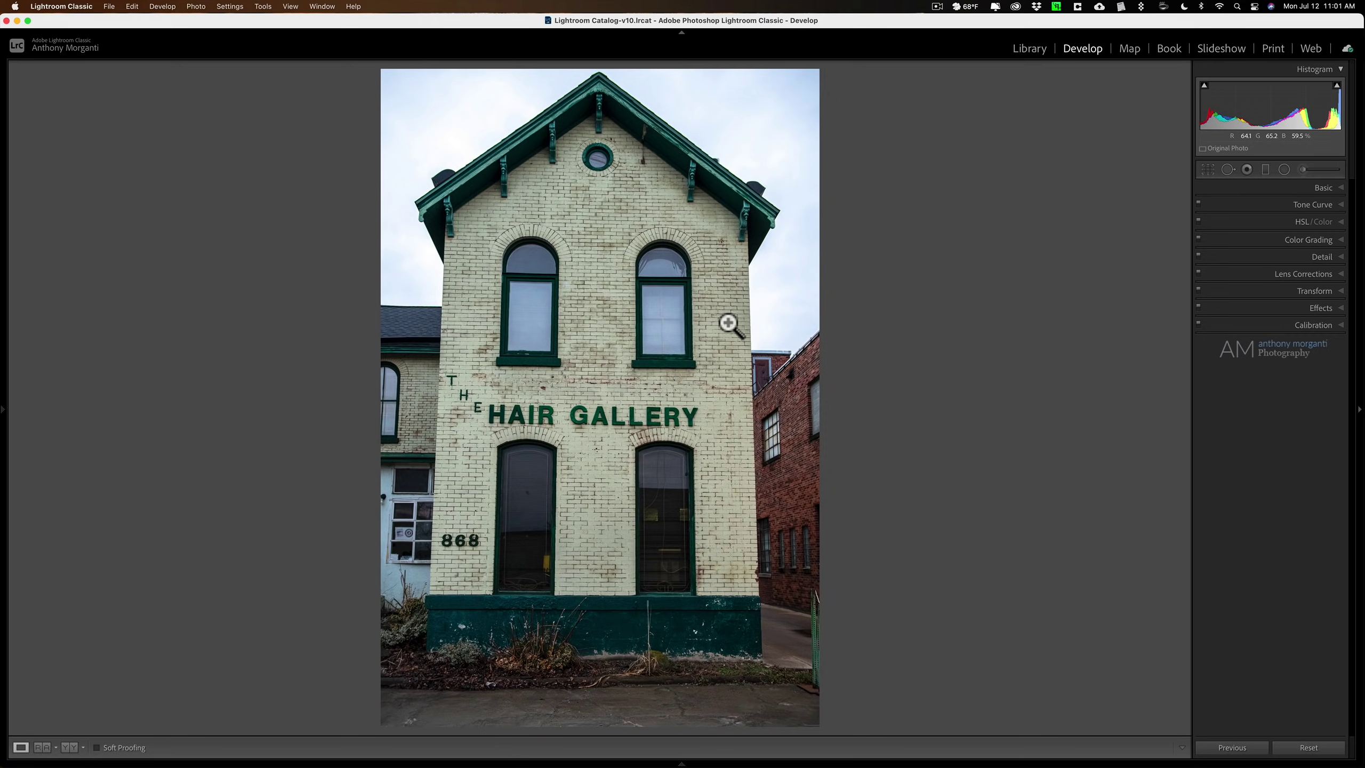
key("Left")
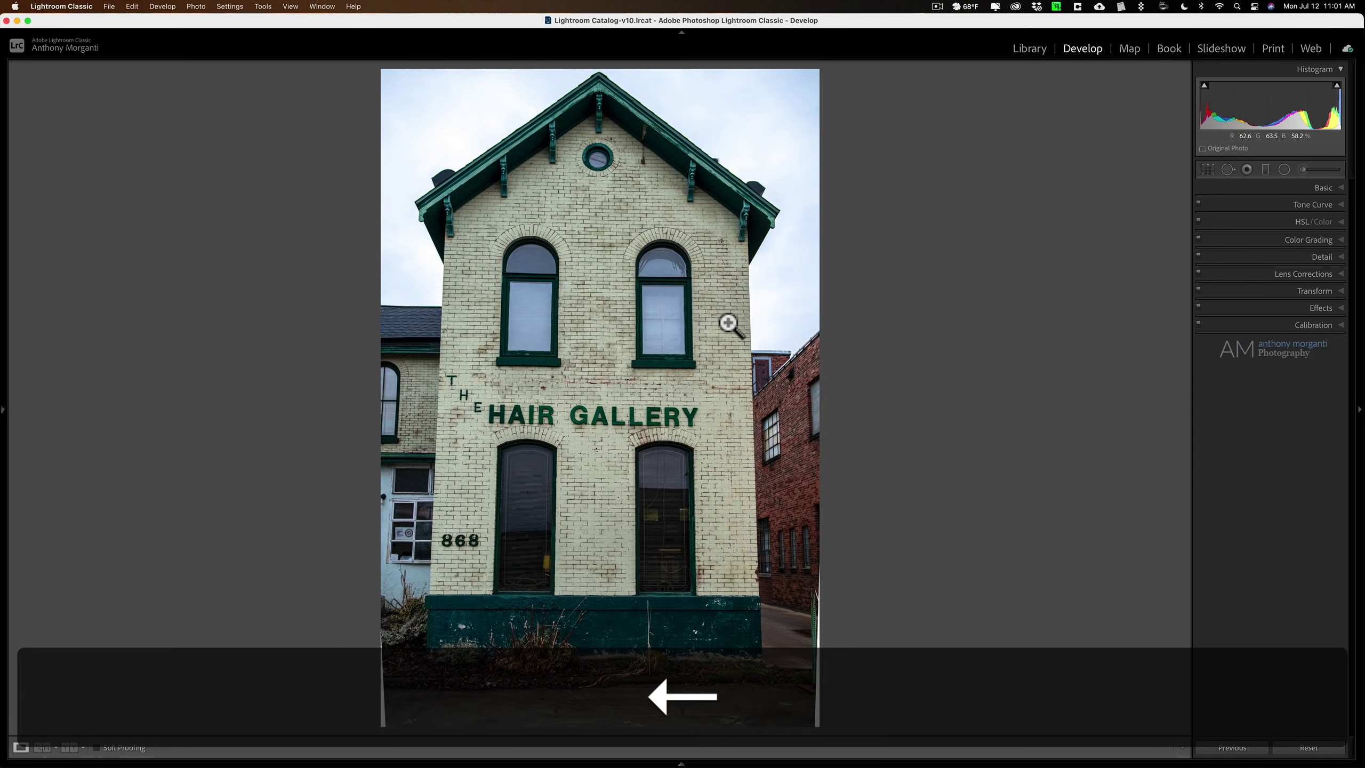
key("Left")
mouse_move(3, 414)
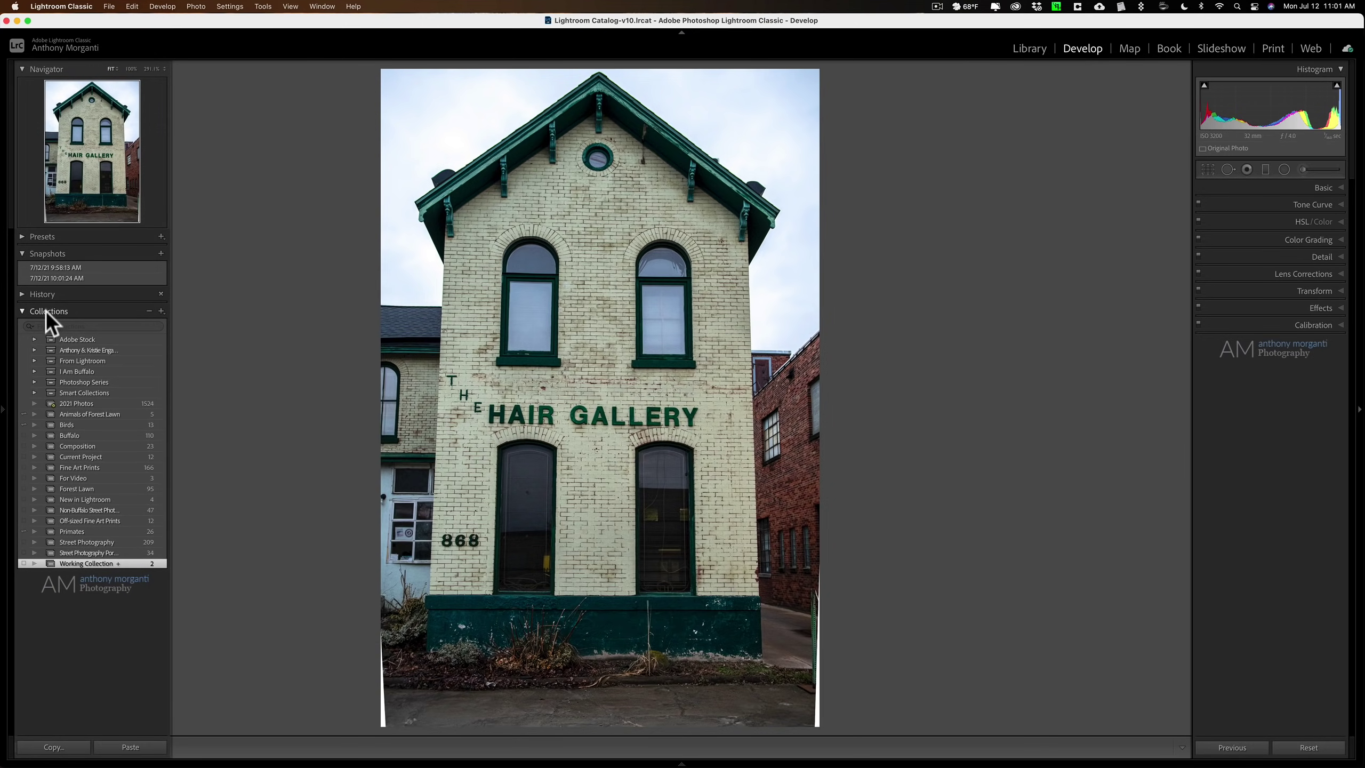
left_click(57, 278)
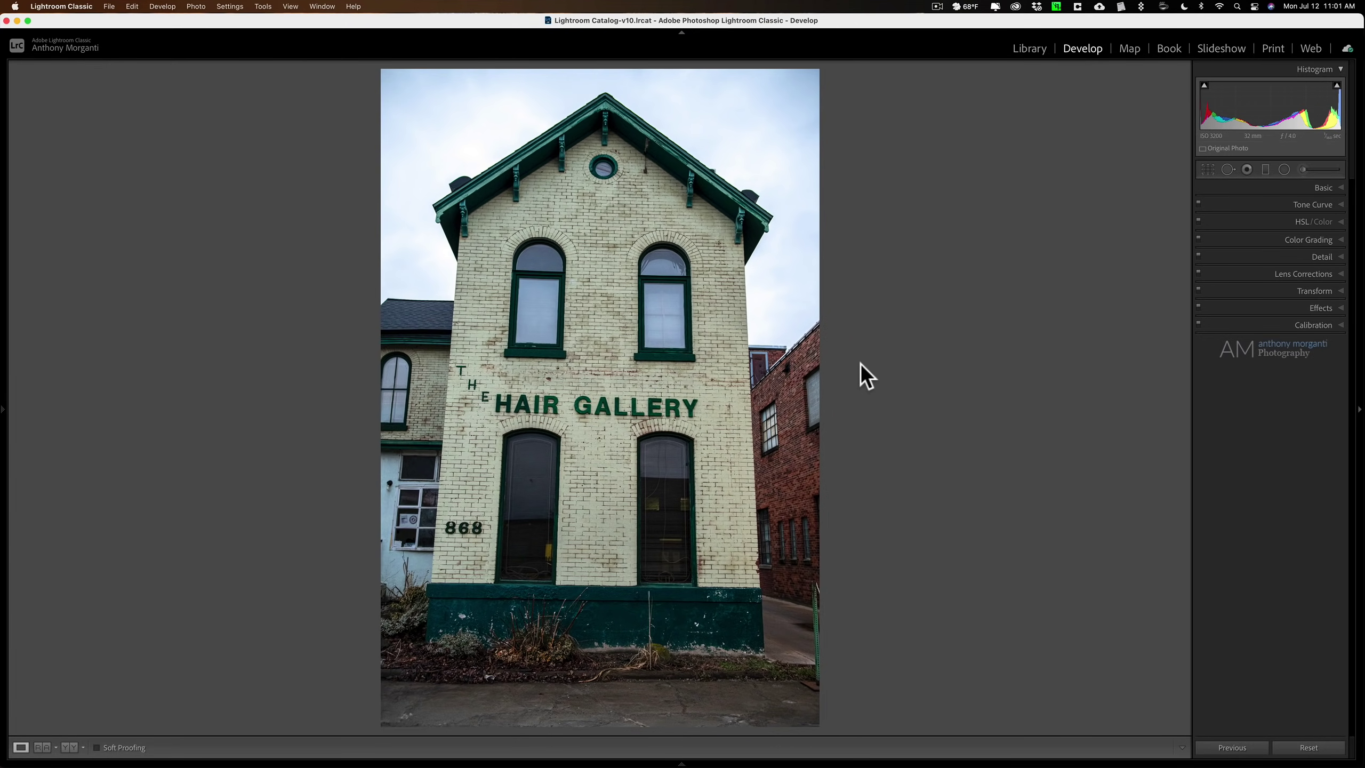
key("Right")
key("Right")
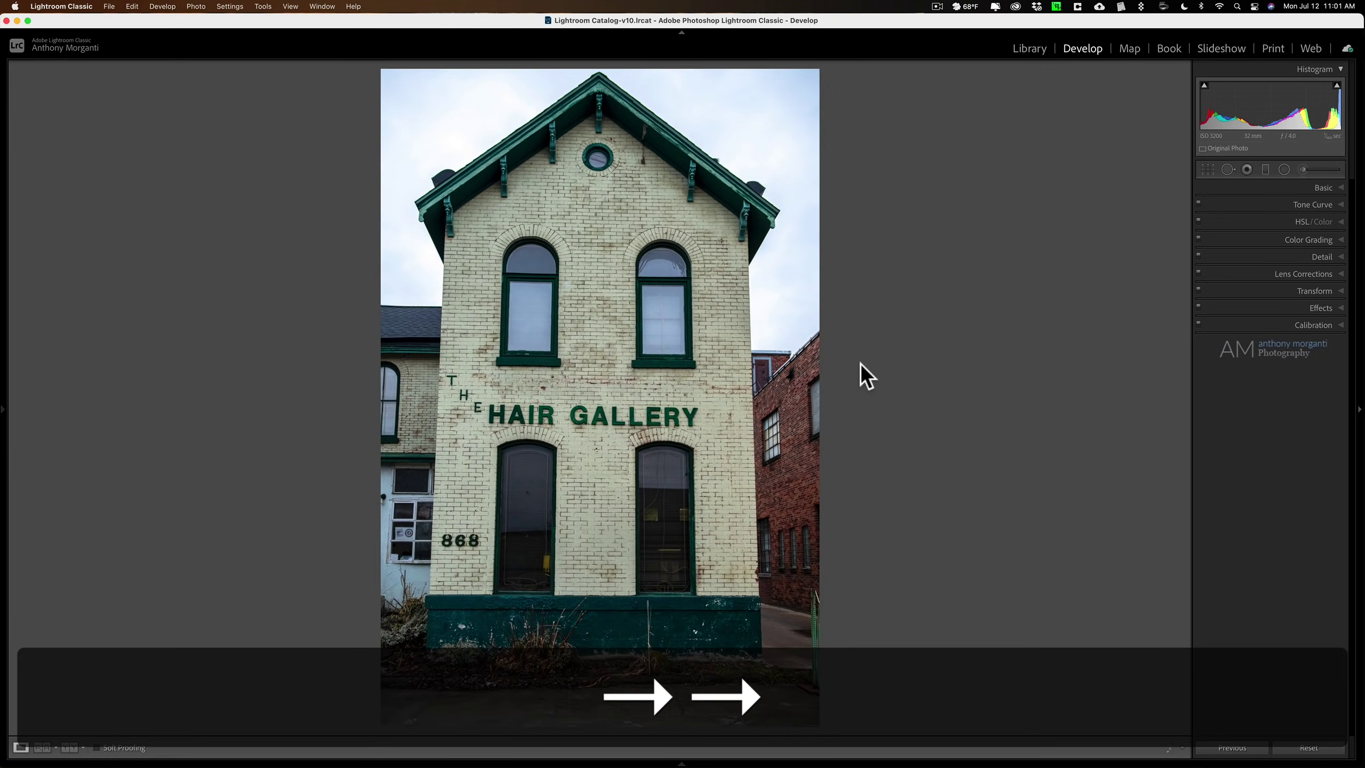
key("Left")
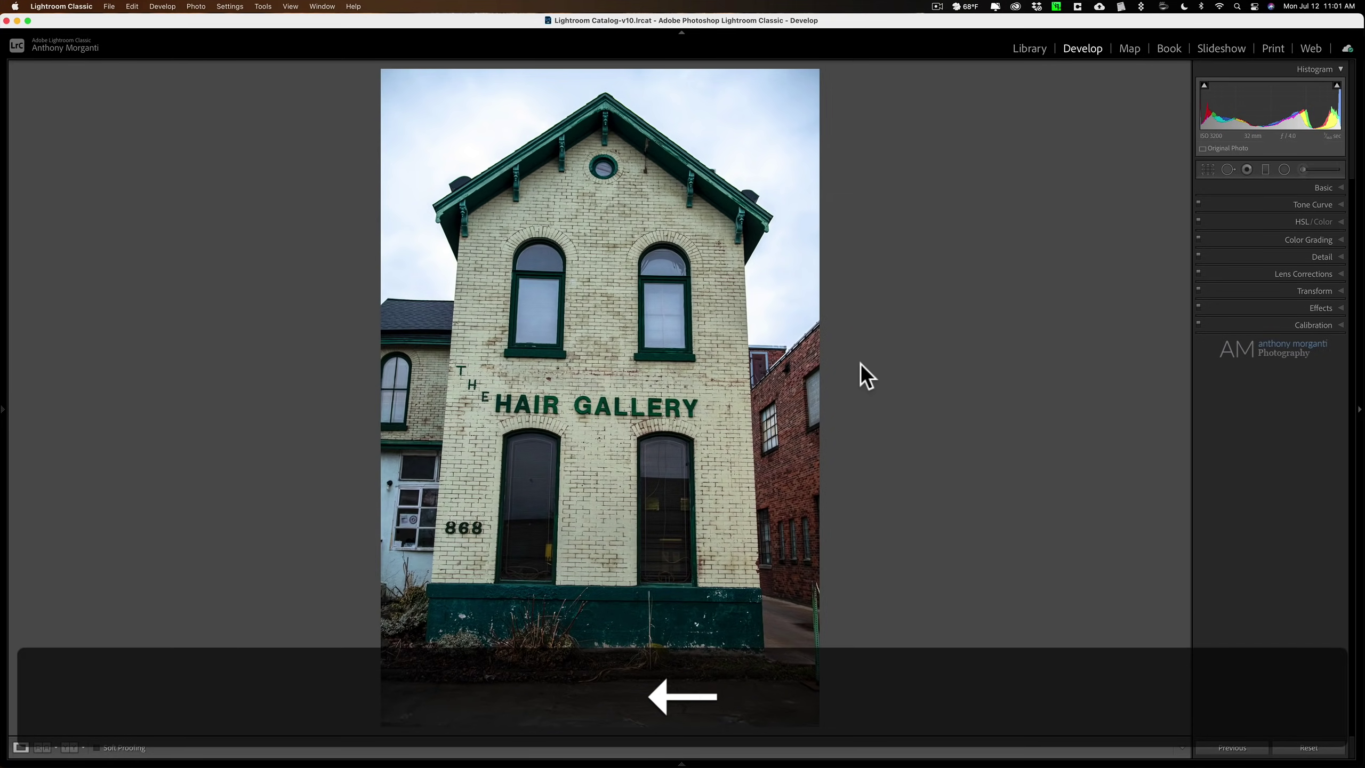
key("Right")
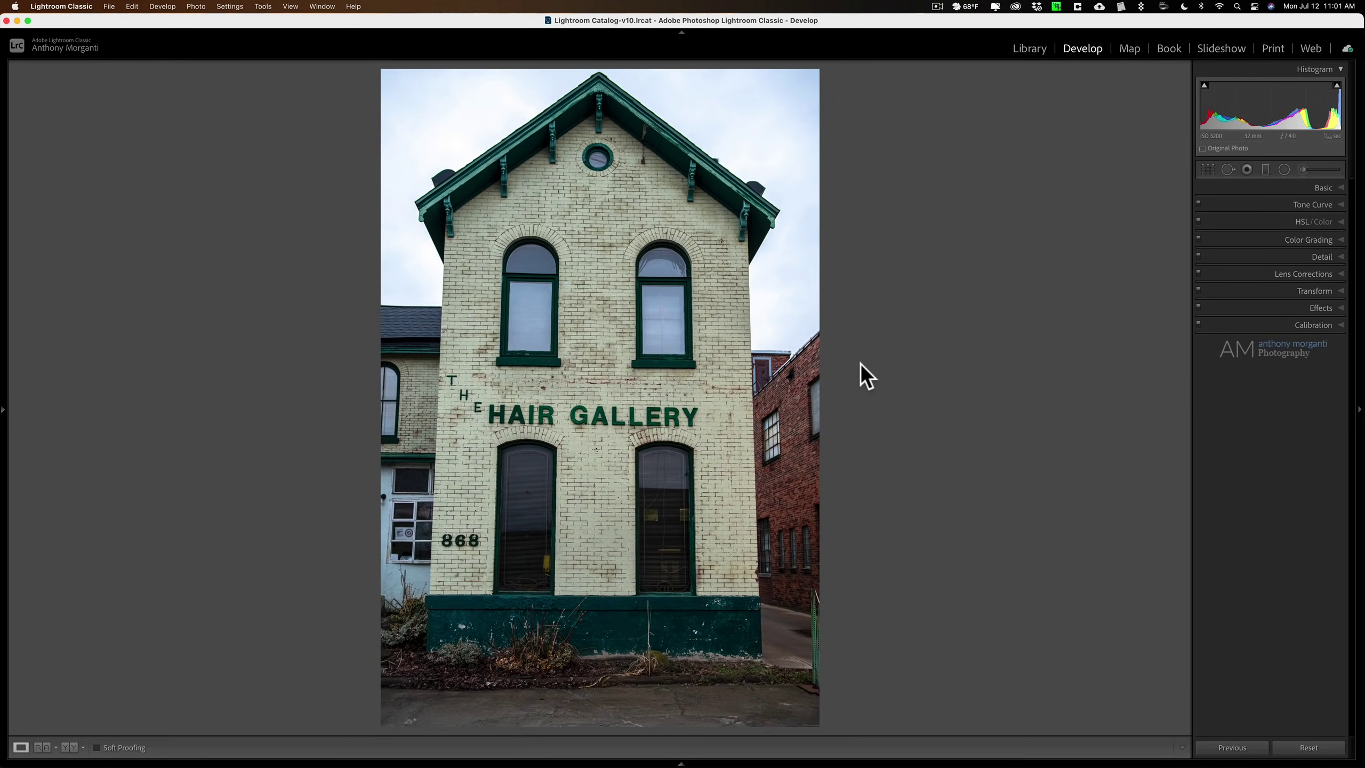